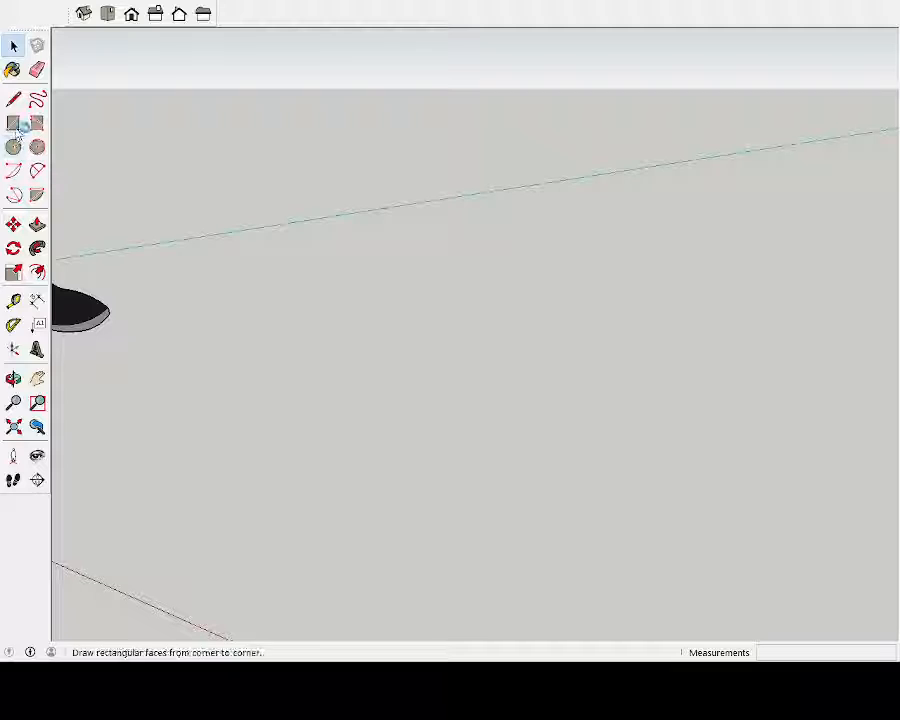
Step: Draw a 340 by 180 mm rectangle on the ground plane beside the existing dark shape
{"action": "left_click", "coordinate": [13, 122]}
{"action": "left_click", "coordinate": [168, 395]}
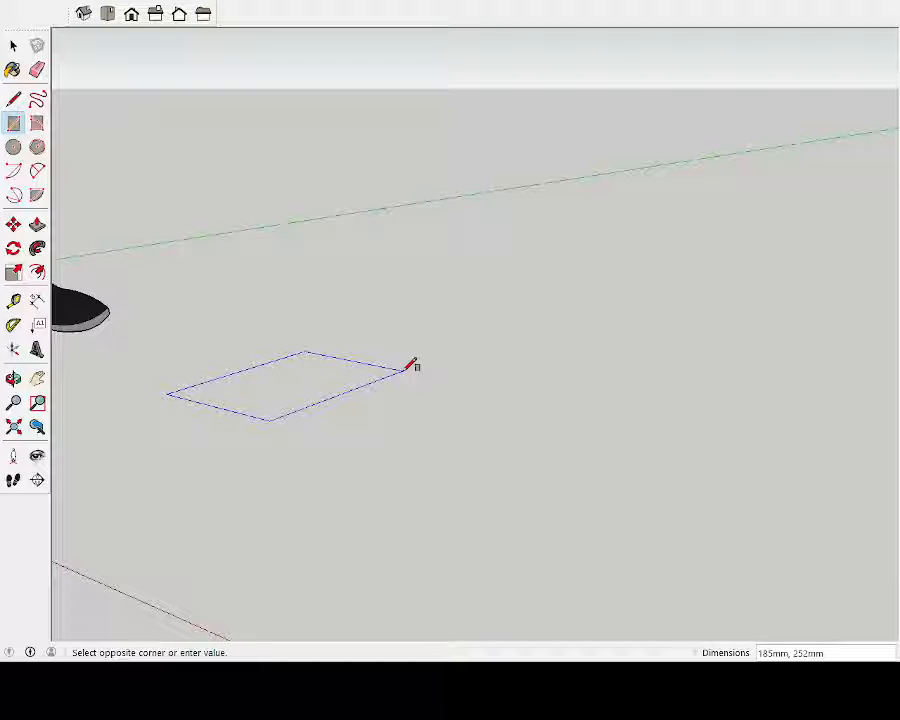
{"action": "left_click", "coordinate": [406, 368]}
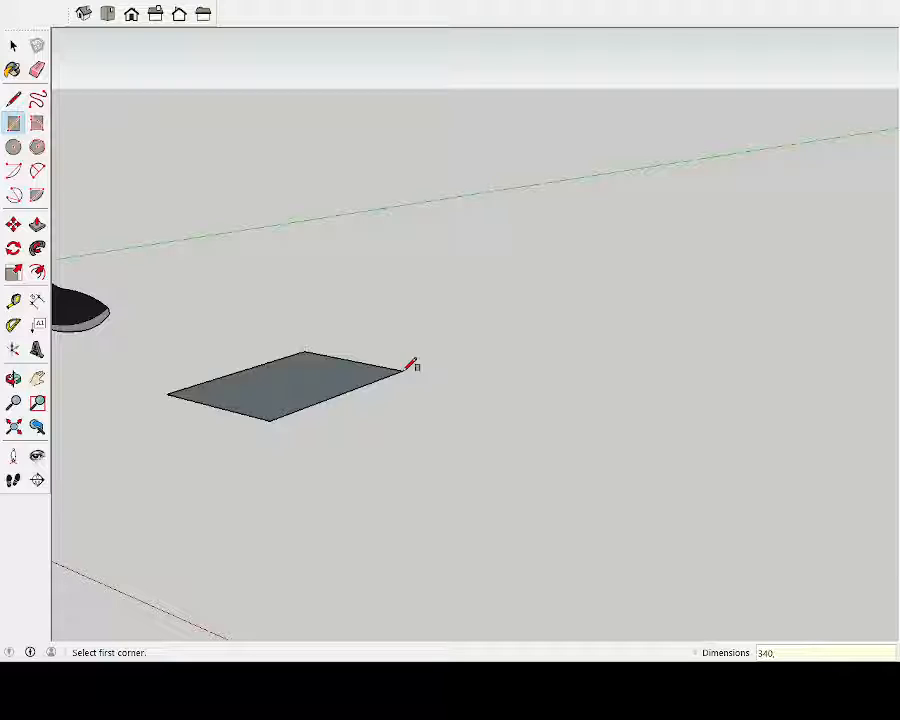
{"action": "type", "text": "0"}
{"action": "key", "text": "Return"}
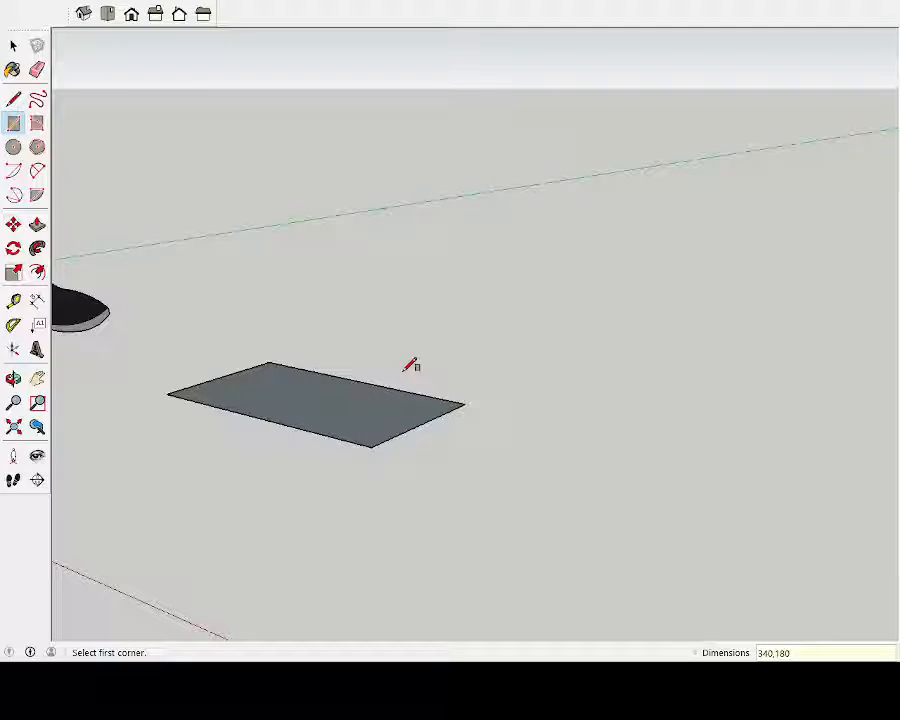
Step: Dimension the rectangle's short side and its front long side, placing both dimensions outside the outline
{"action": "middle_click_drag", "start_coordinate": [408, 466], "coordinate": [595, 552]}
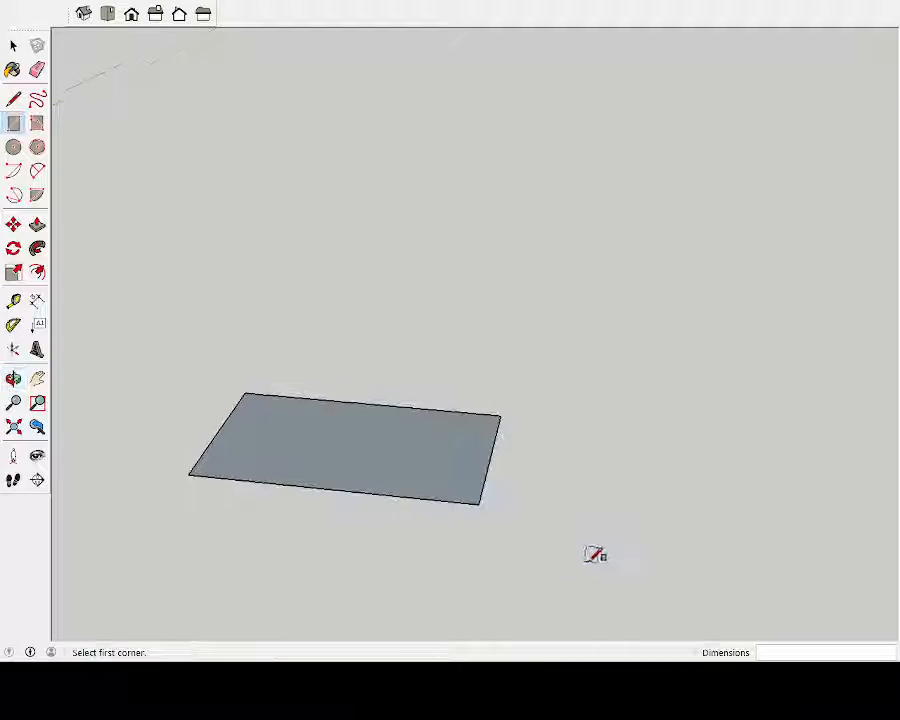
{"action": "left_click", "coordinate": [37, 302]}
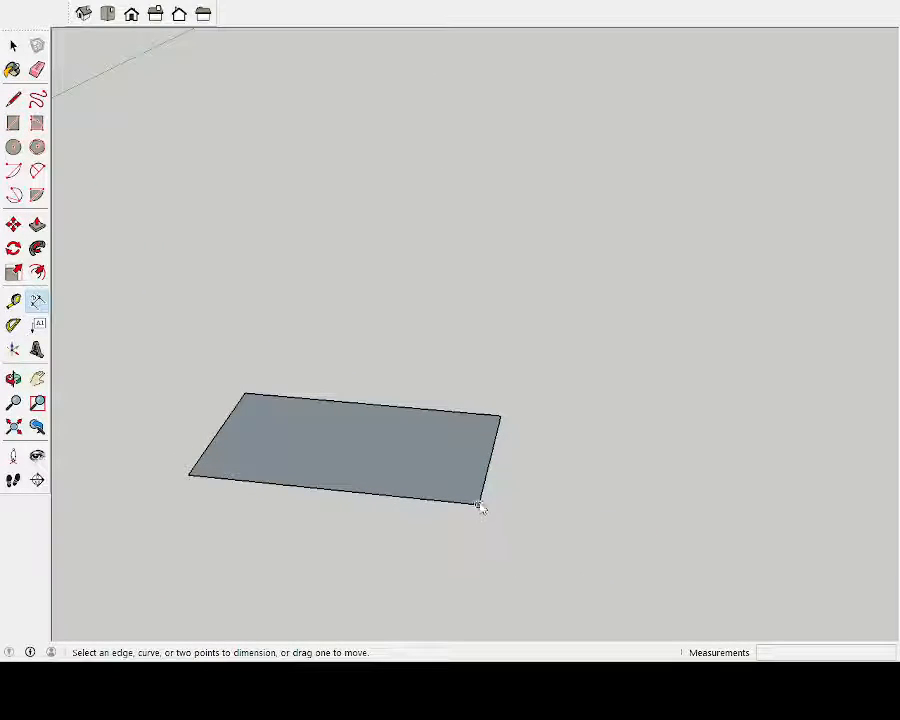
{"action": "left_click", "coordinate": [478, 505]}
{"action": "left_click", "coordinate": [501, 416]}
{"action": "left_click", "coordinate": [537, 436]}
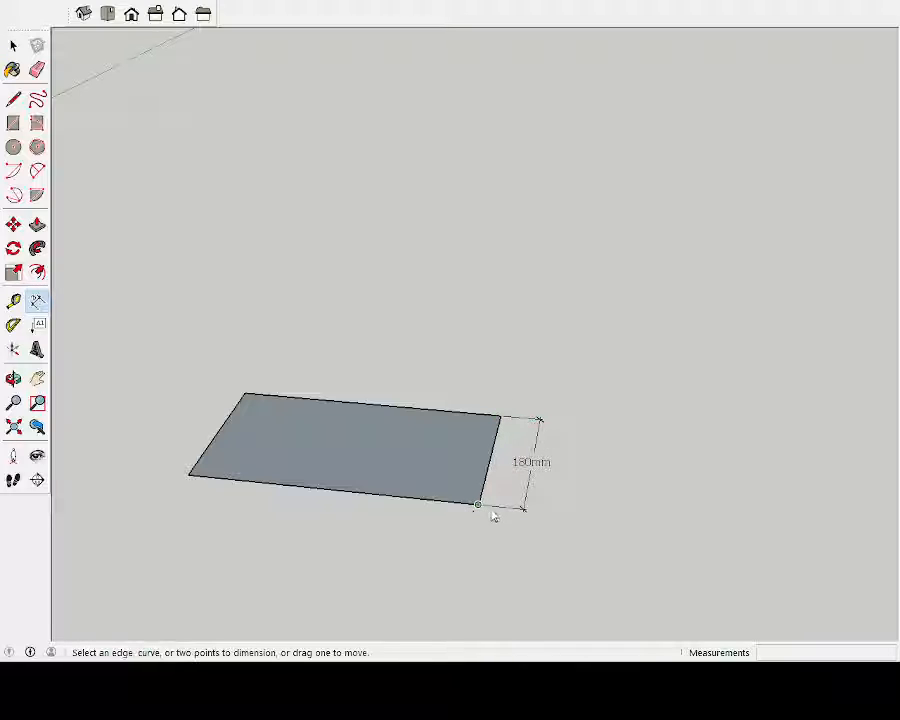
{"action": "left_click", "coordinate": [478, 505]}
{"action": "left_click", "coordinate": [188, 474]}
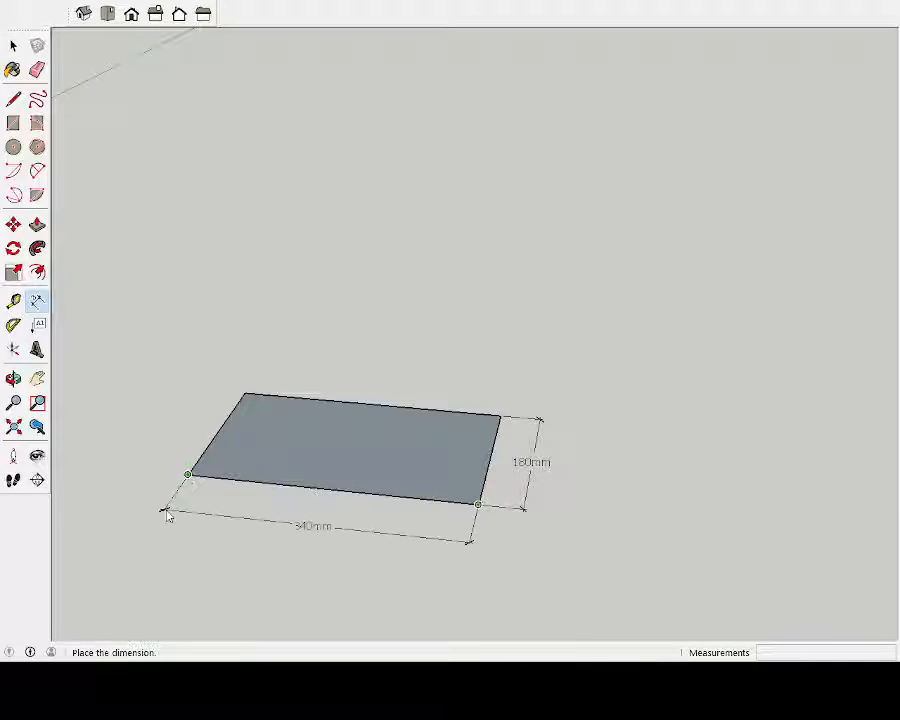
{"action": "left_click", "coordinate": [168, 515]}
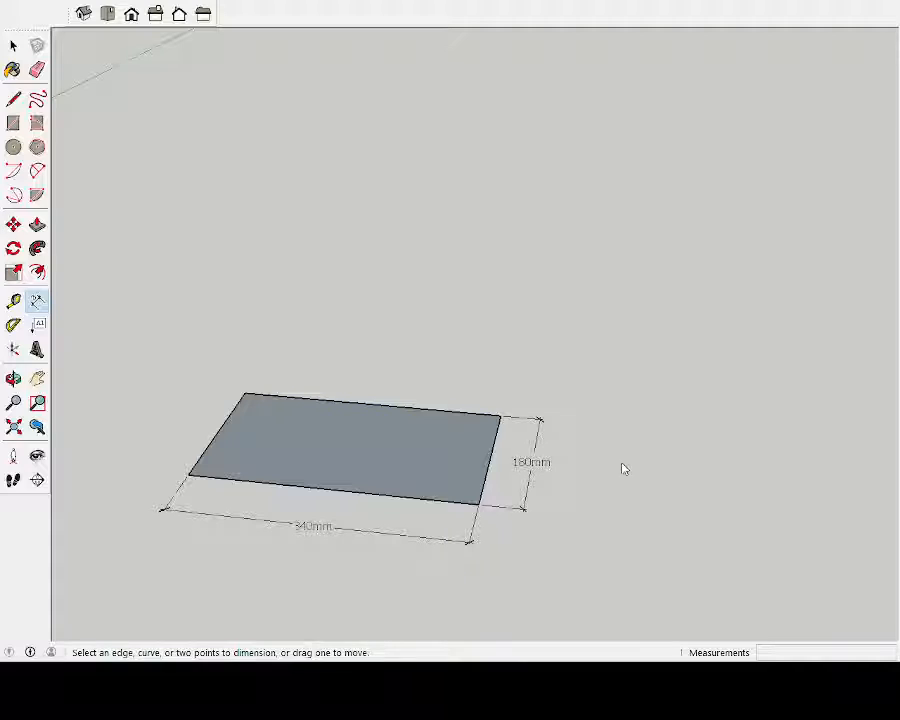
Step: Push/Pull the rectangle's face upward to a 10 mm thick slab
{"action": "middle_click_drag", "start_coordinate": [622, 468], "coordinate": [623, 402]}
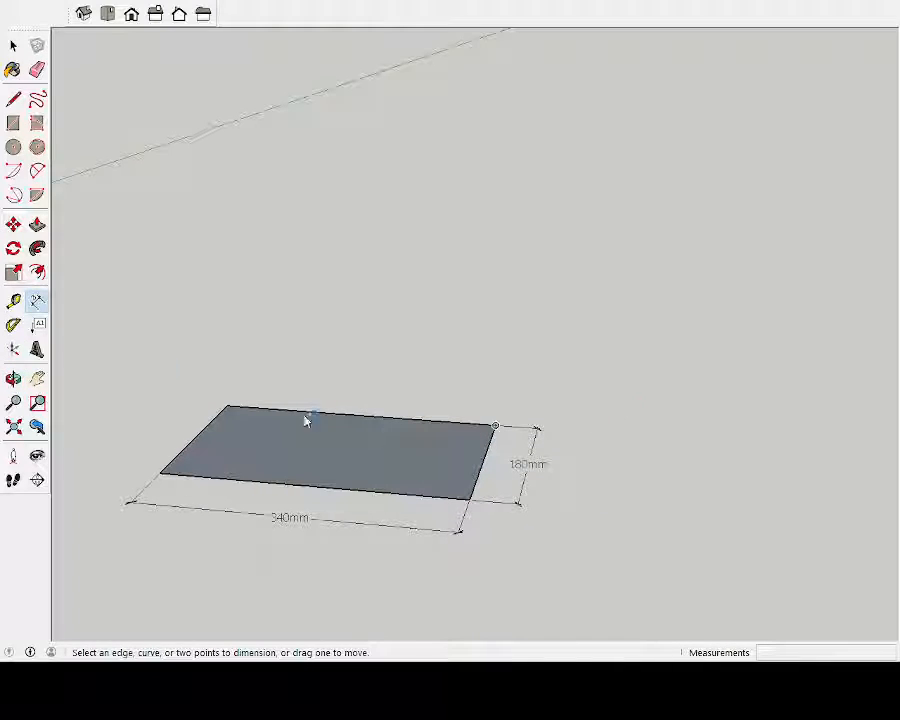
{"action": "left_click", "coordinate": [37, 224]}
{"action": "left_click", "coordinate": [388, 470]}
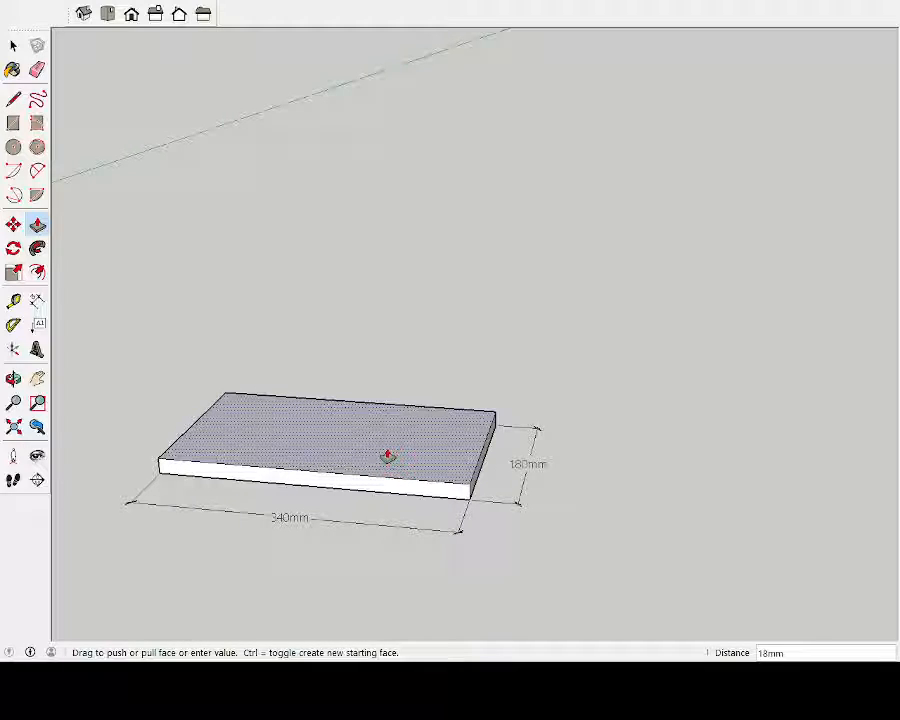
{"action": "left_click", "coordinate": [387, 456]}
{"action": "type", "text": "18"}
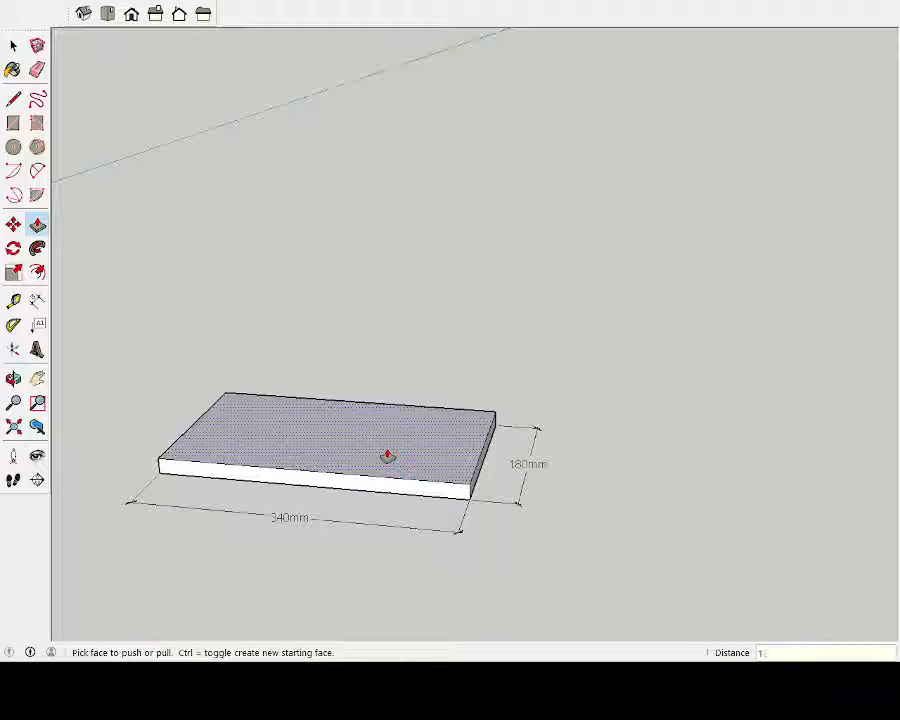
{"action": "type", "text": "0"}
{"action": "key", "text": "Return"}
Step: Draw a 340 by 10 mm rectangle on the slab's upper face along its rear long edge
{"action": "middle_click_drag", "start_coordinate": [683, 585], "coordinate": [392, 540]}
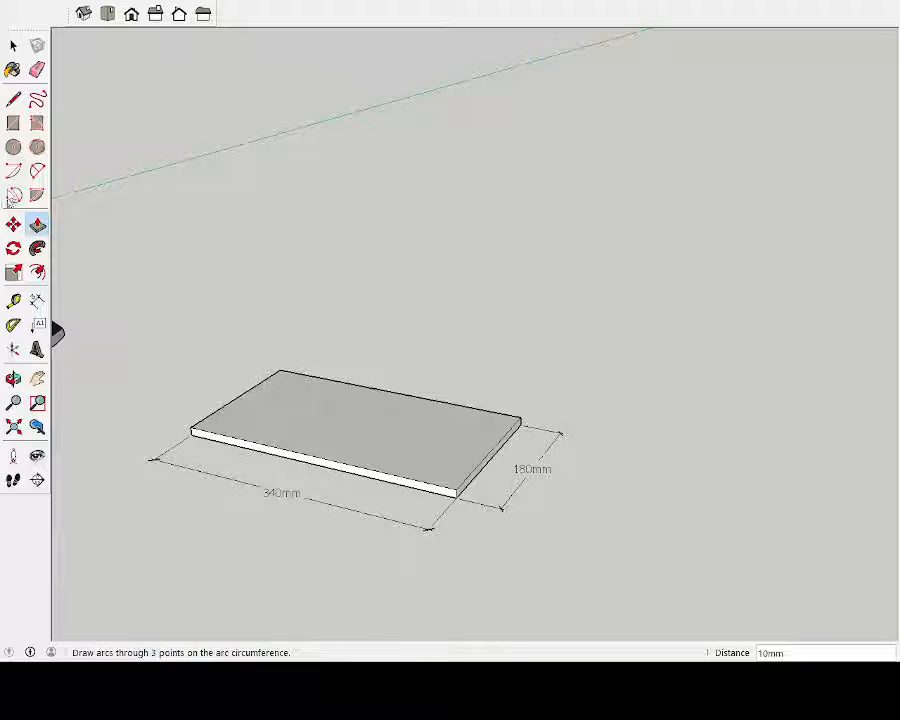
{"action": "left_click", "coordinate": [12, 122]}
{"action": "middle_click_drag", "start_coordinate": [342, 372], "coordinate": [245, 281]}
{"action": "left_click", "coordinate": [275, 345]}
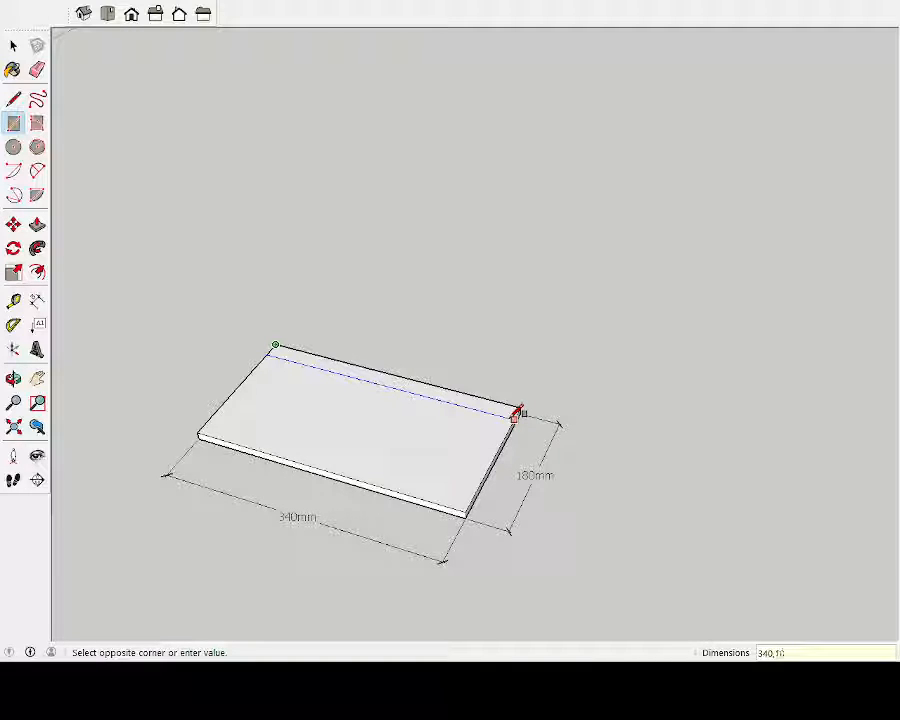
{"action": "left_click", "coordinate": [515, 414]}
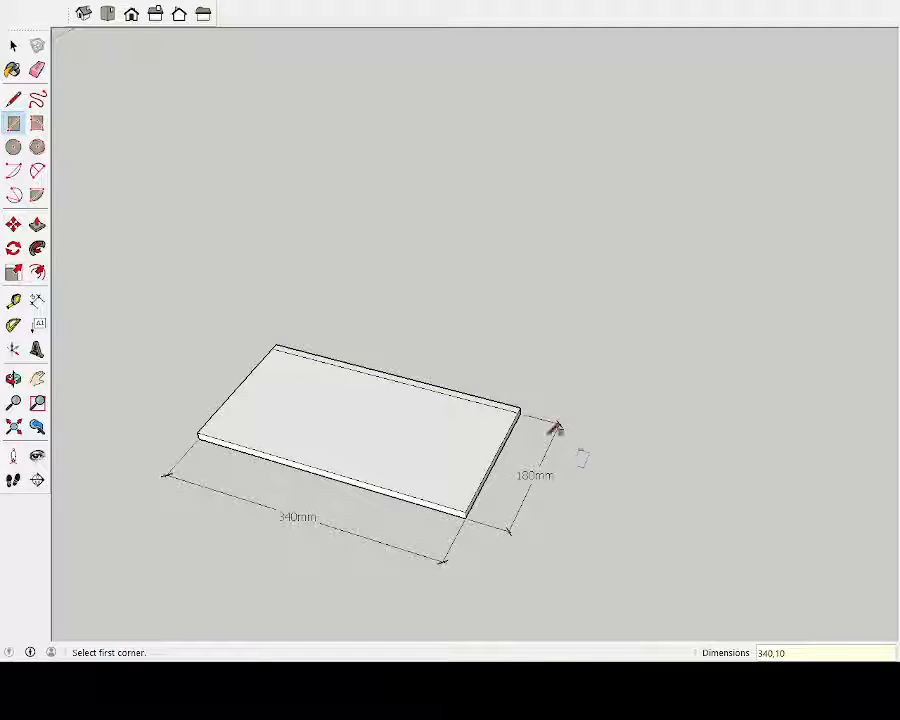
Step: Try to draw a rectangle of 340,-10 from the undimensioned end's front corner of the slab's upper face
{"action": "left_click", "coordinate": [197, 432]}
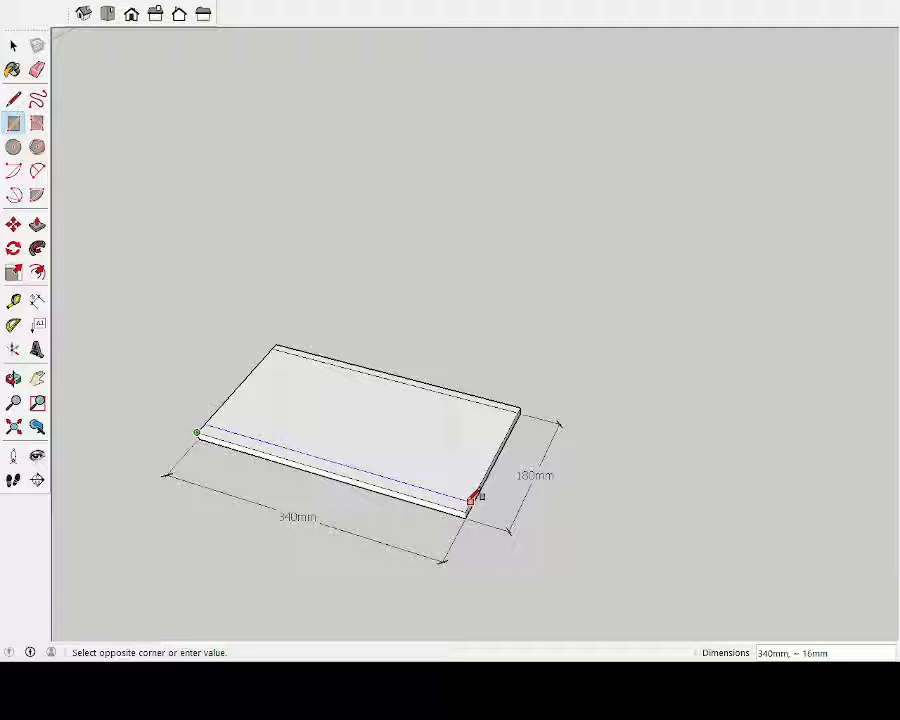
{"action": "type", "text": "340"}
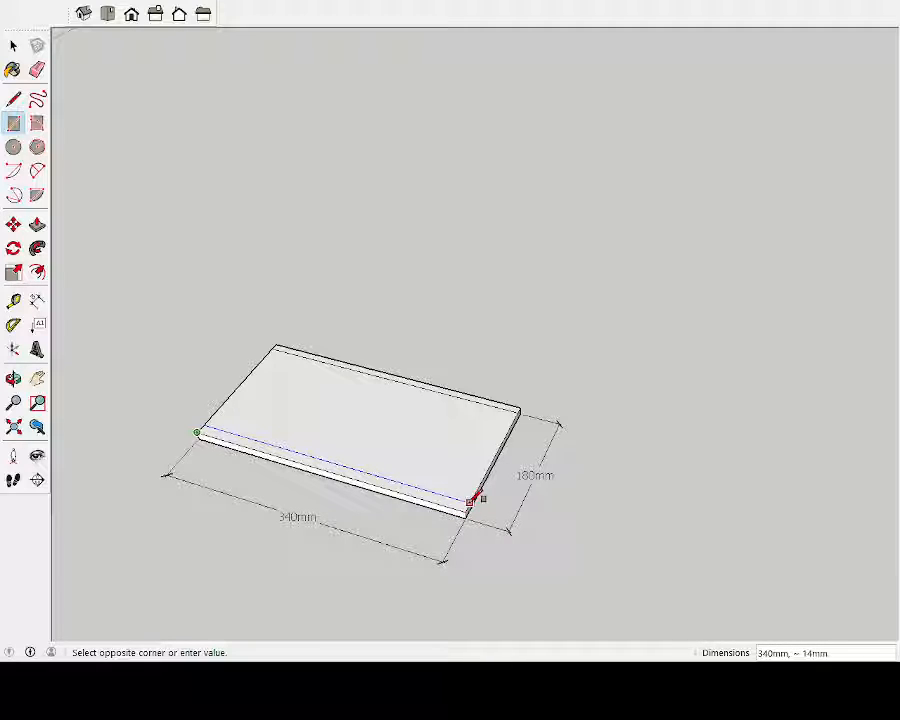
{"action": "type", "text": "40,-10"}
{"action": "key", "text": "Return"}
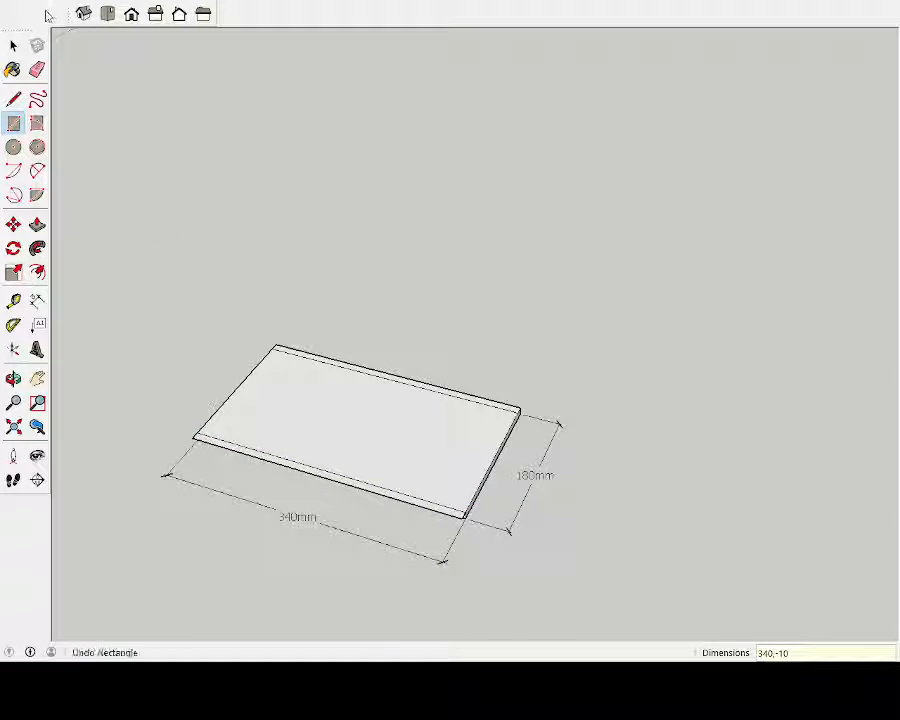
{"action": "left_click", "coordinate": [204, 434]}
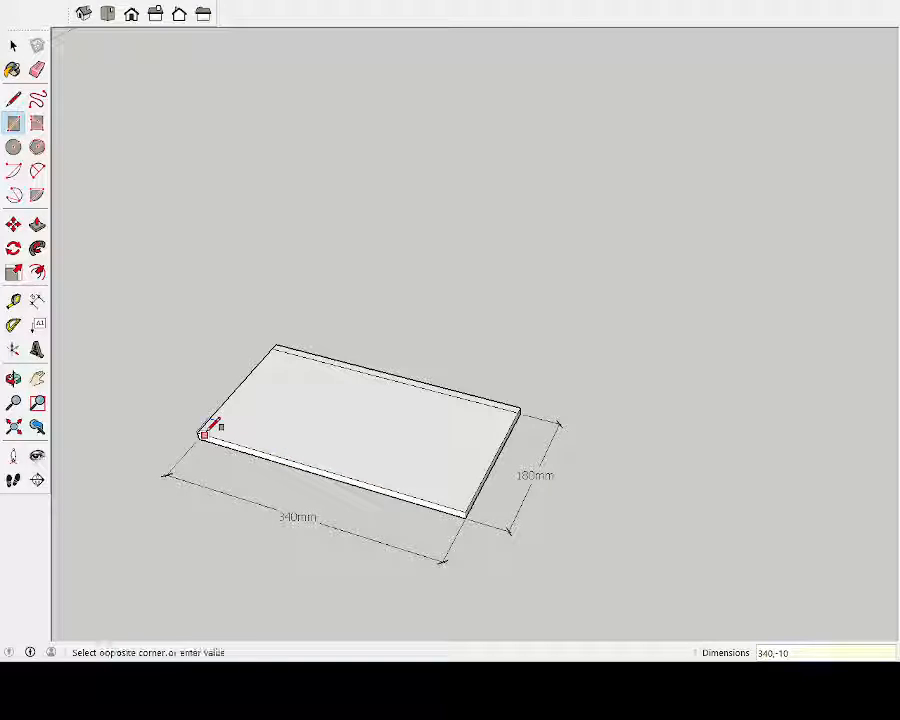
{"action": "key", "text": "Escape"}
Step: Draw a 340 by 10 mm strip along the slab's front long edge and a 160 by 10 mm strip along the dimensioned short edge
{"action": "left_click", "coordinate": [198, 433]}
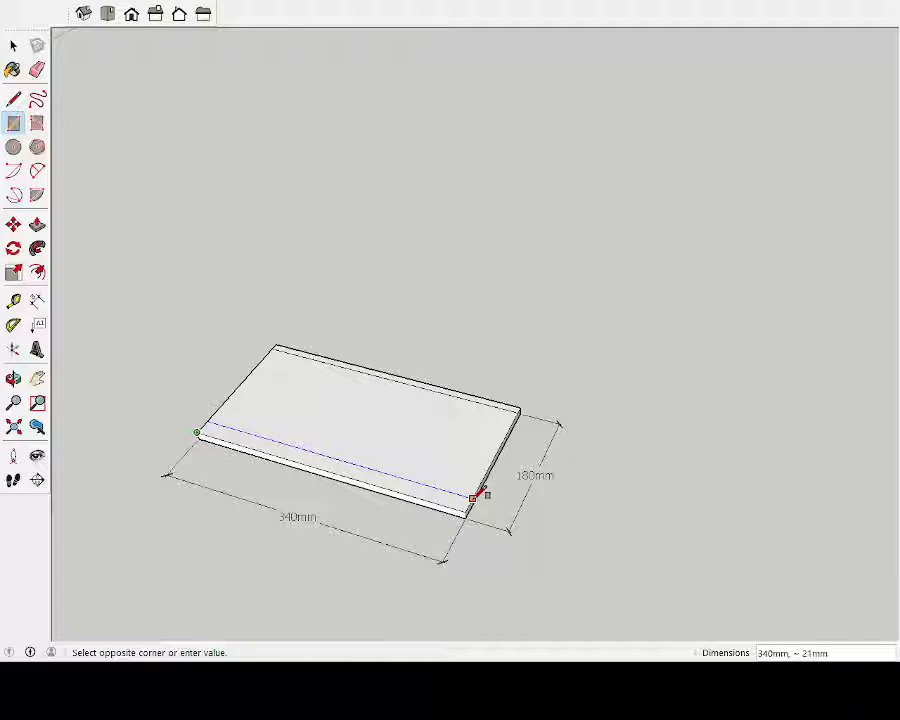
{"action": "type", "text": "340,10"}
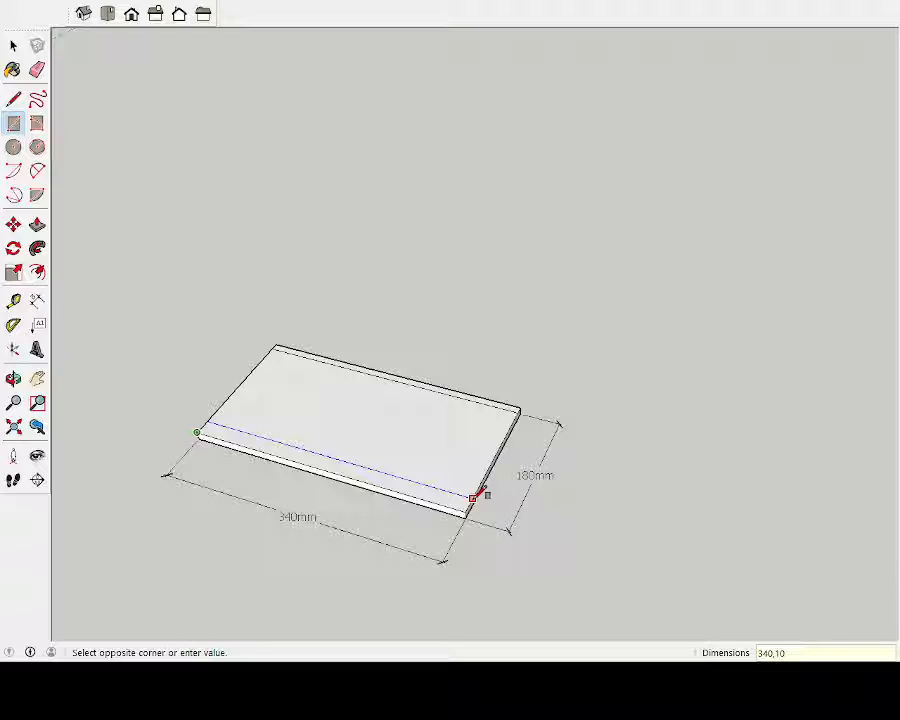
{"action": "key", "text": "Return"}
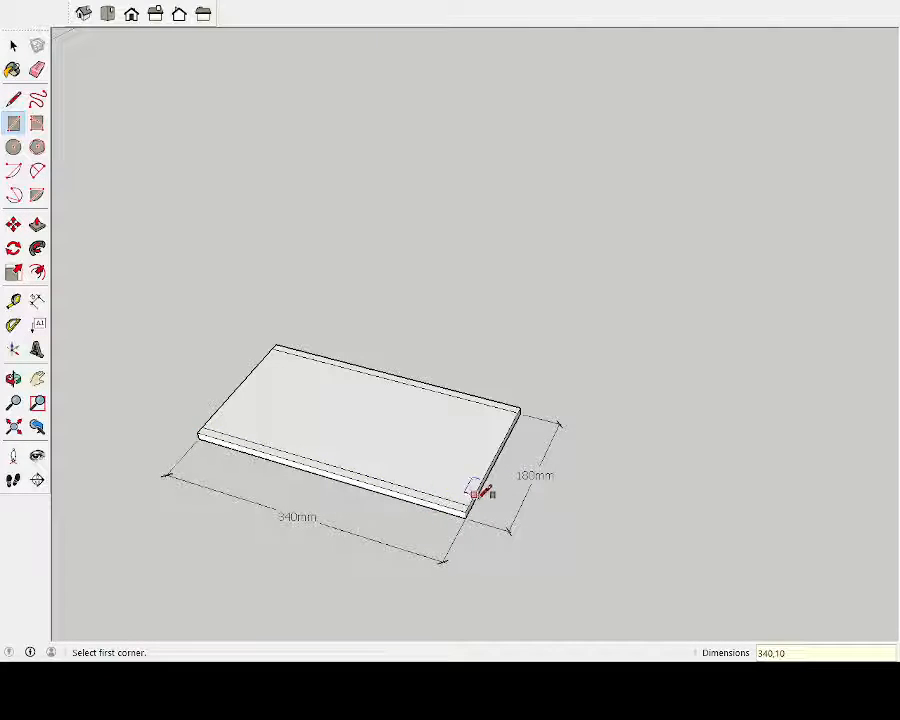
{"action": "left_click", "coordinate": [470, 500]}
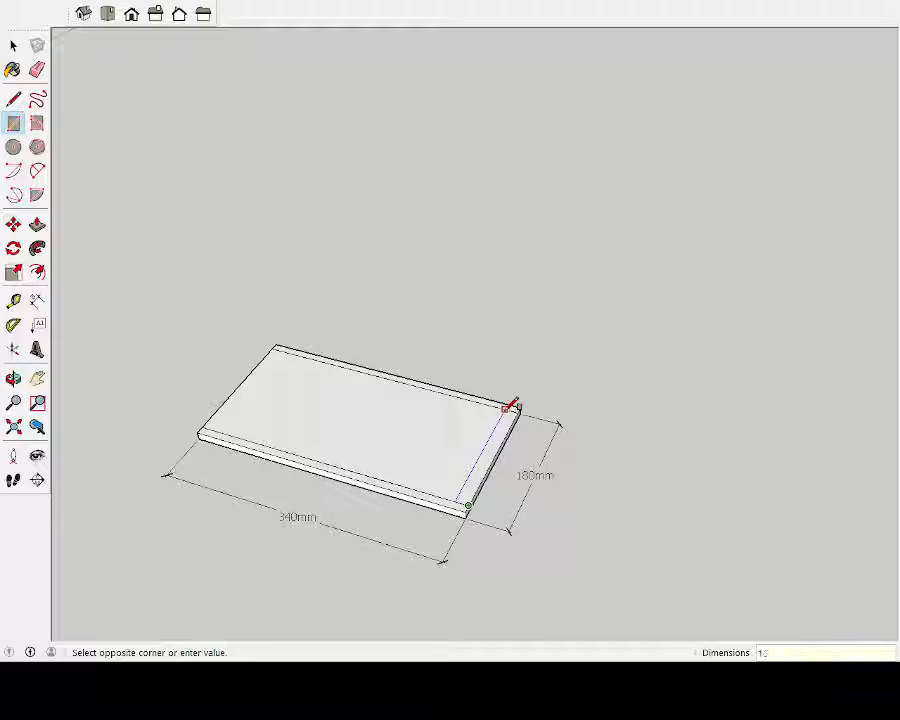
{"action": "type", "text": "160,10"}
{"action": "key", "text": "Return"}
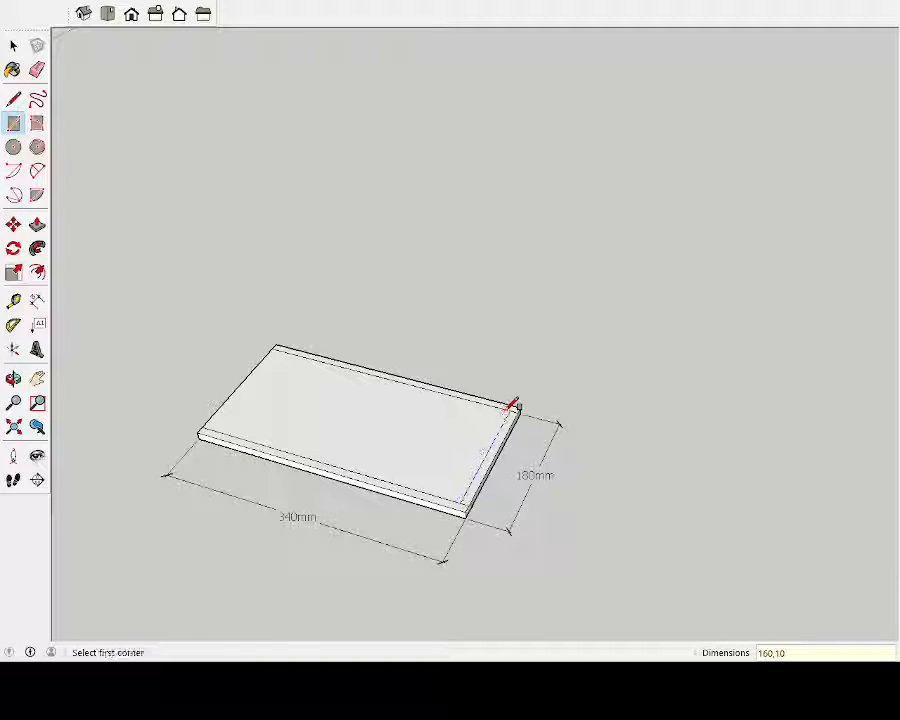
Step: Try to draw a 160 by 10 mm strip along the slab's undimensioned short edge
{"action": "left_click", "coordinate": [201, 427]}
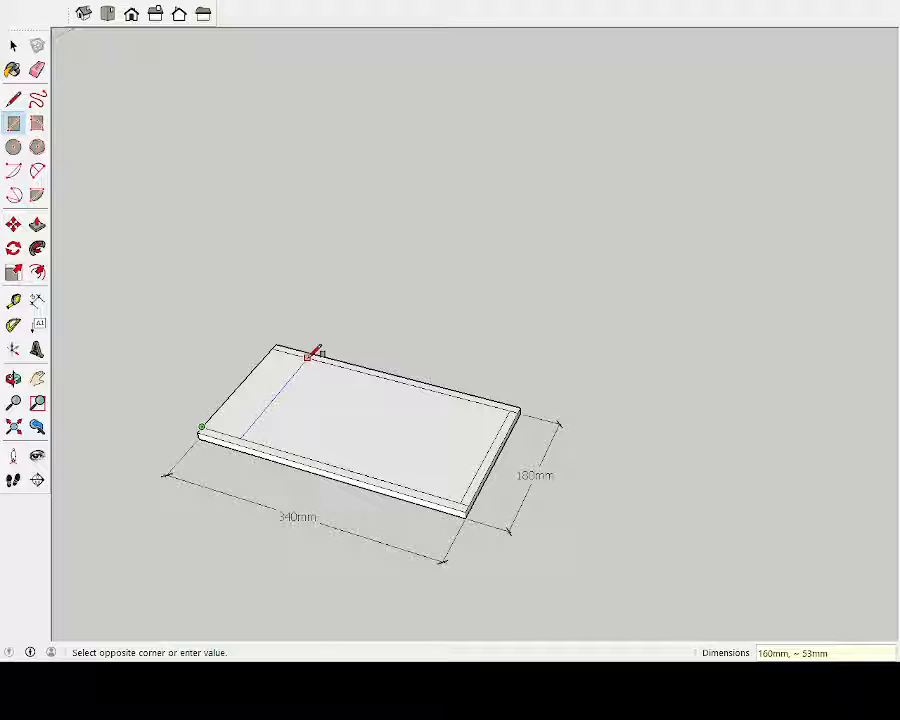
{"action": "type", "text": "160,10"}
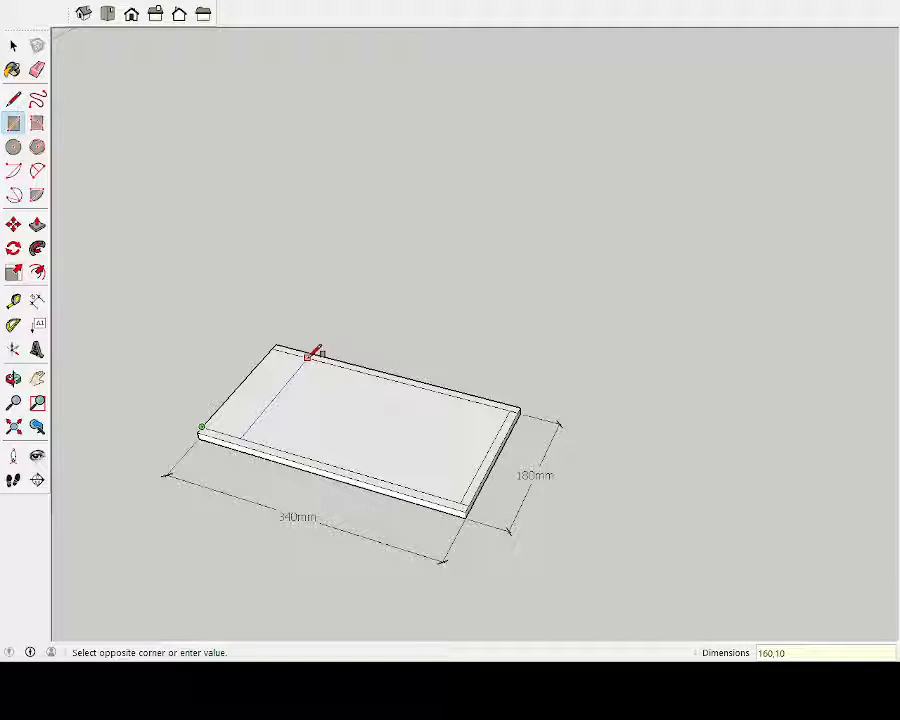
{"action": "key", "text": "Return"}
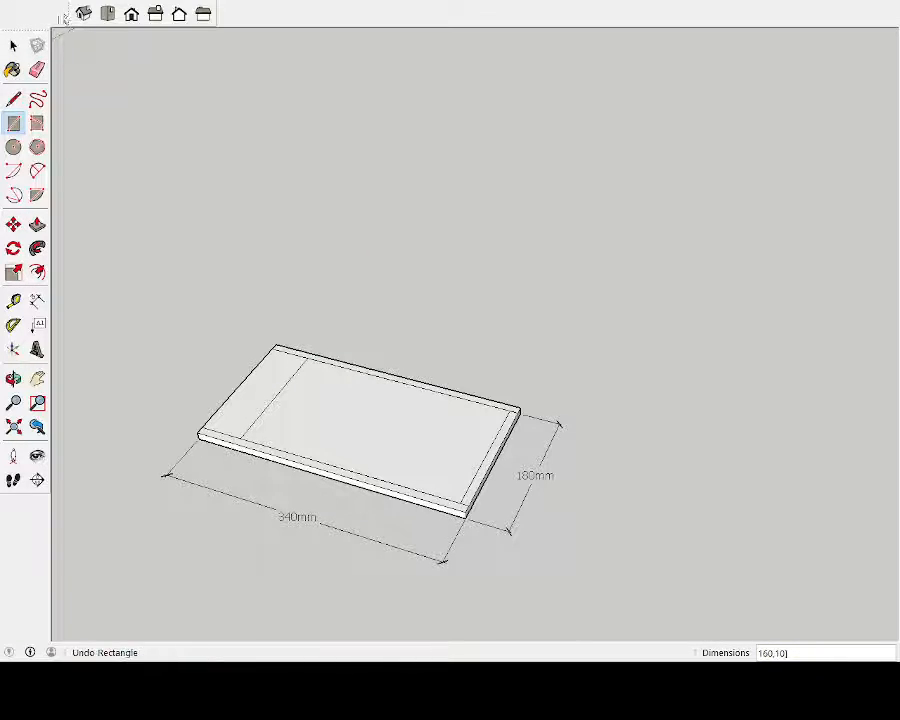
{"action": "left_click", "coordinate": [62, 16]}
Step: Draw a 160 by 10 mm strip along the undimensioned short edge between the two long strips
{"action": "left_click", "coordinate": [202, 427]}
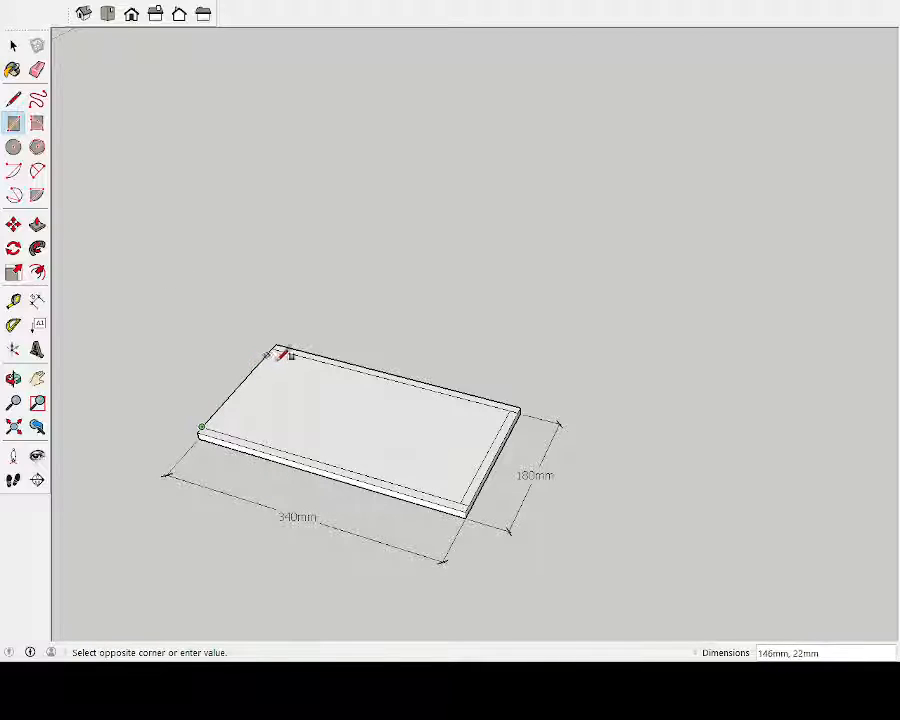
{"action": "type", "text": "160"}
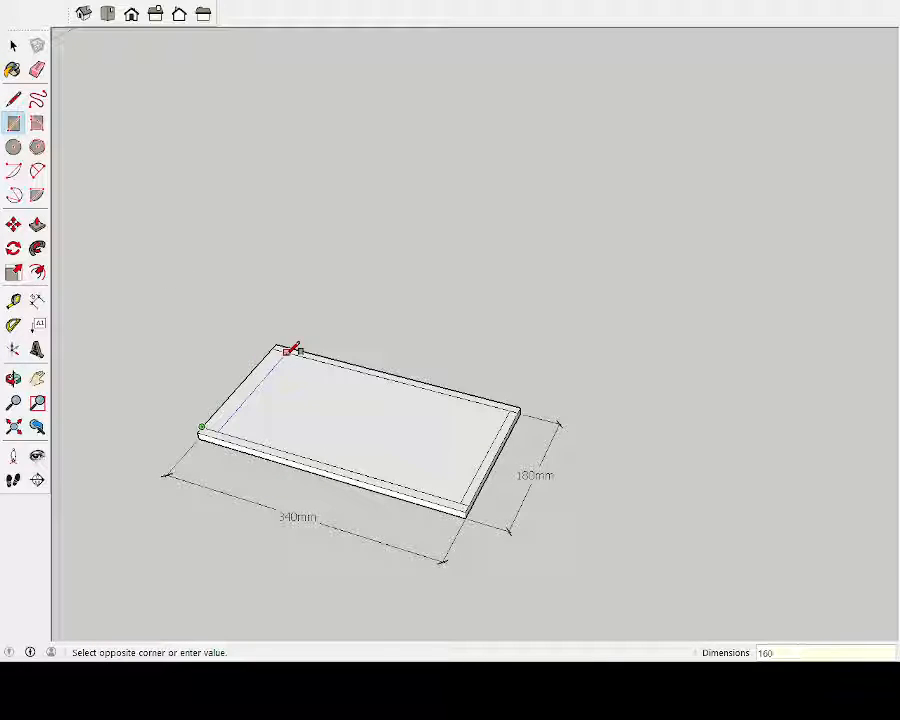
{"action": "type", "text": ",10"}
{"action": "key", "text": "Return"}
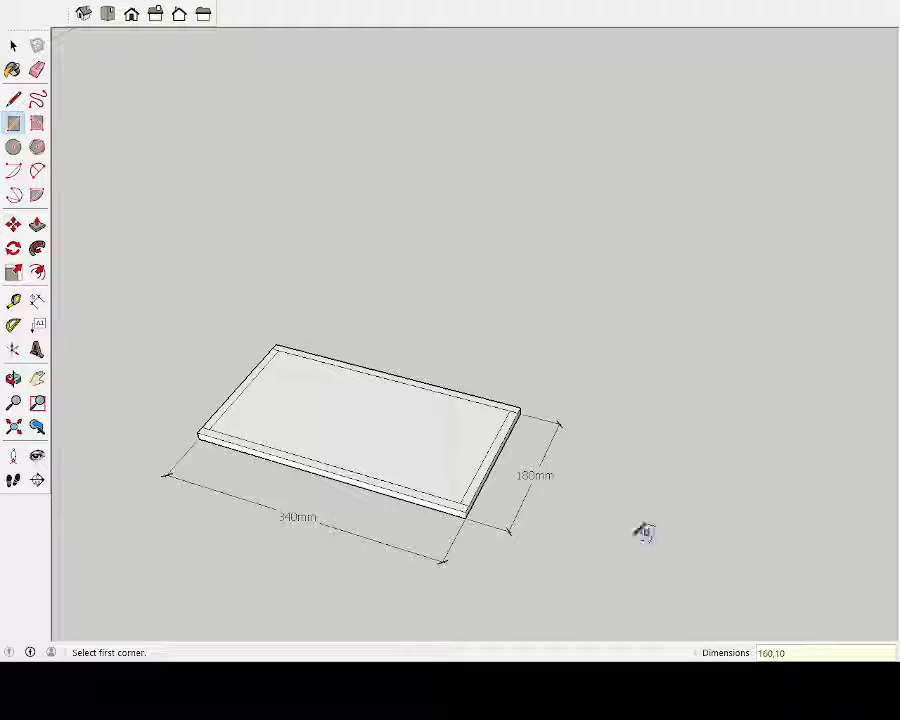
Step: Draw a 160 by 80 mm rectangle inside the border, starting at the inner front corner of the undimensioned end
{"action": "middle_click_drag", "start_coordinate": [645, 532], "coordinate": [651, 577]}
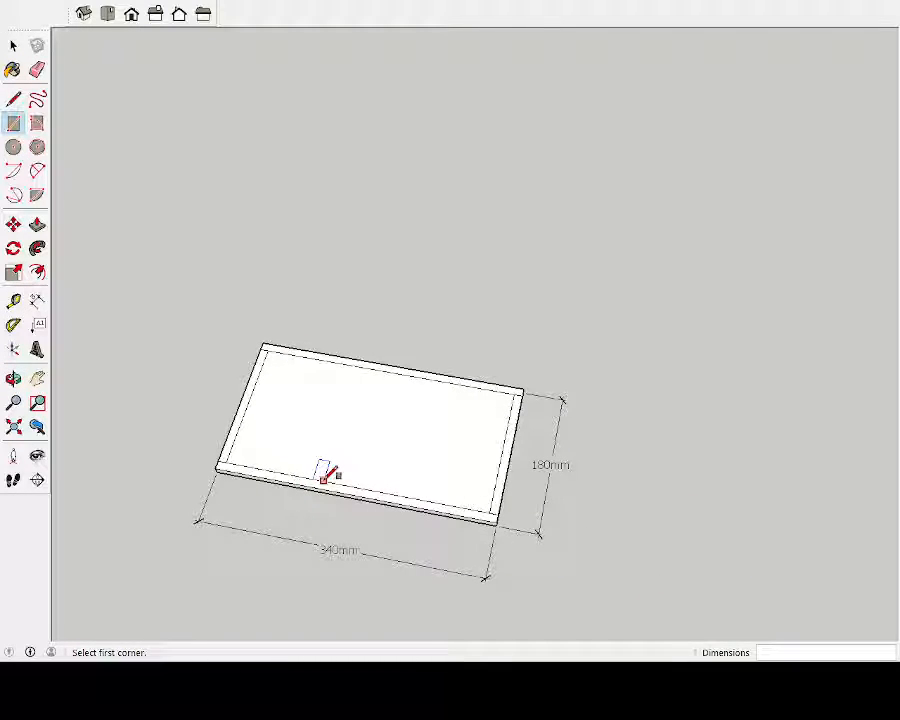
{"action": "left_click", "coordinate": [226, 463]}
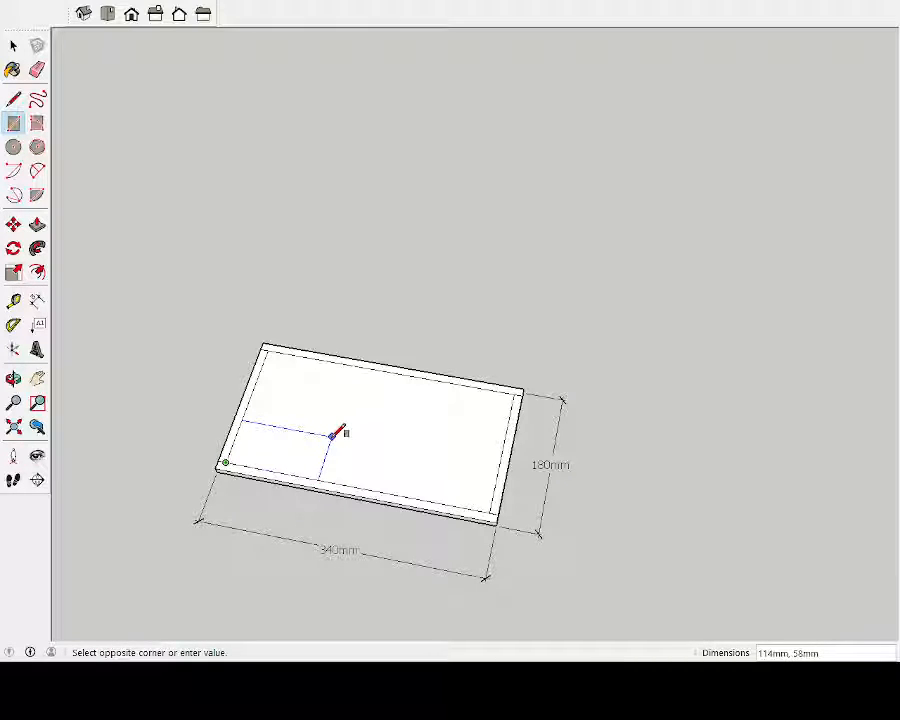
{"action": "type", "text": "160,80"}
{"action": "key", "text": "Return"}
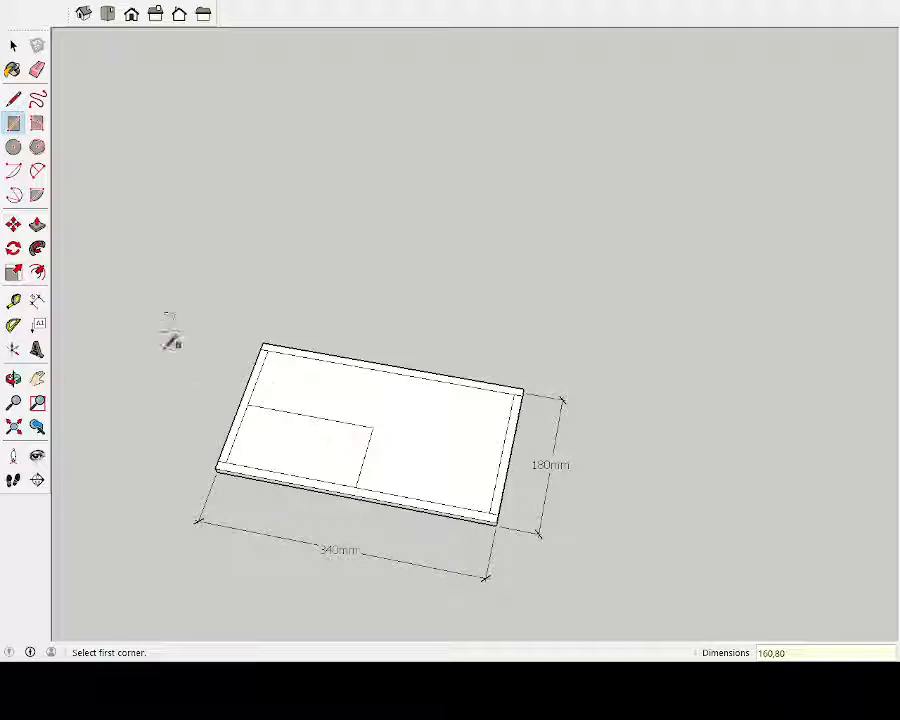
Step: Draw an 80 by 10 mm strip inside the 160 by 80 mm rectangle, along its short side near the slab's middle
{"action": "left_click", "coordinate": [355, 487]}
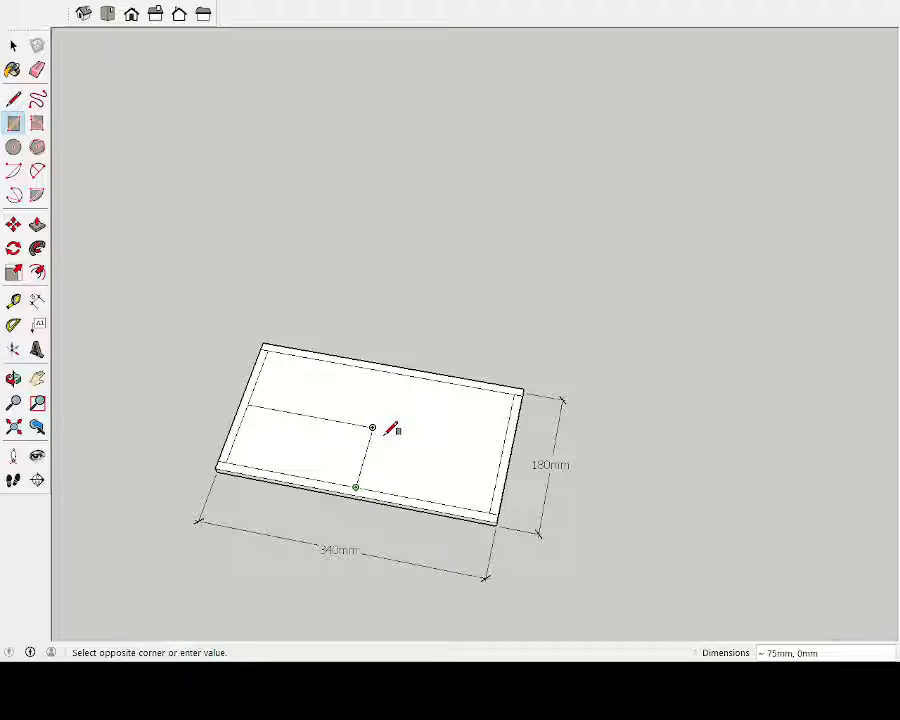
{"action": "type", "text": "80,"}
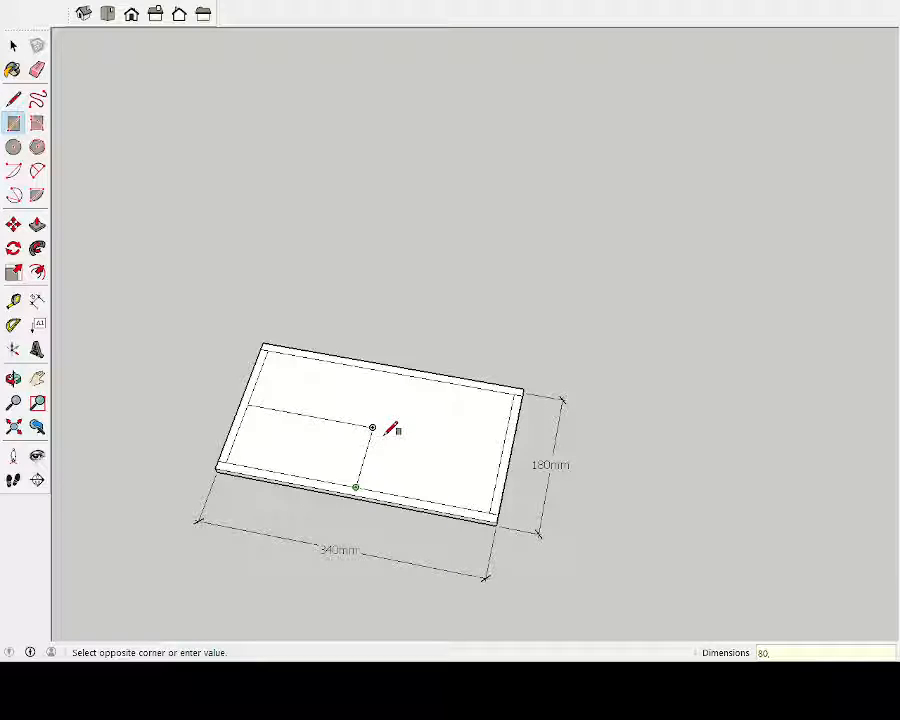
{"action": "type", "text": "10"}
{"action": "key", "text": "Return"}
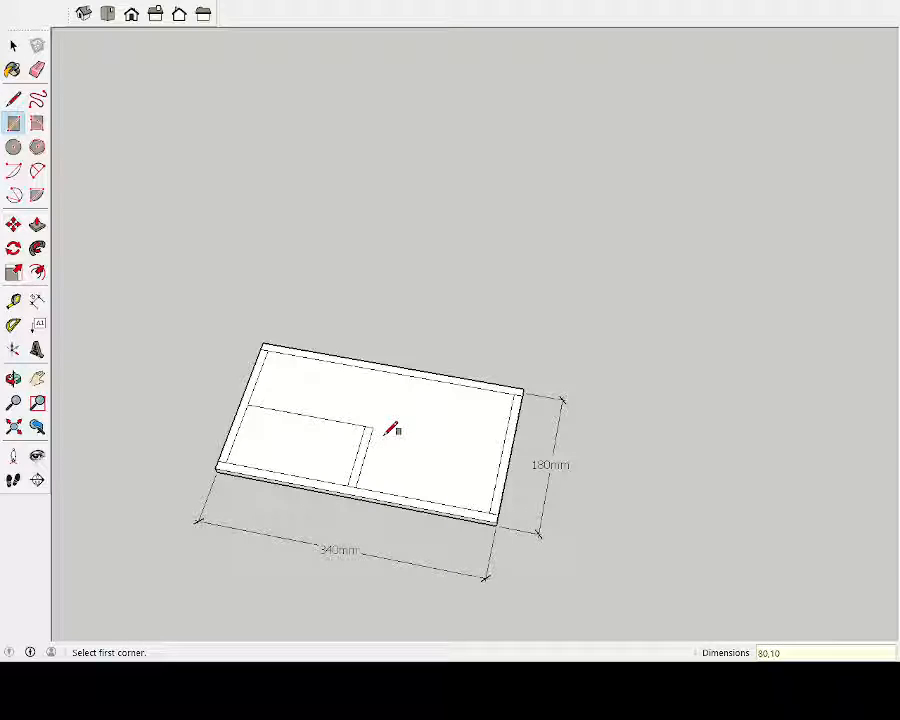
Step: Draw a 320 by 10 mm strip across the slab between the short border strips, along the inner edge of the 160 by 80 mm rectangle
{"action": "left_click", "coordinate": [247, 403]}
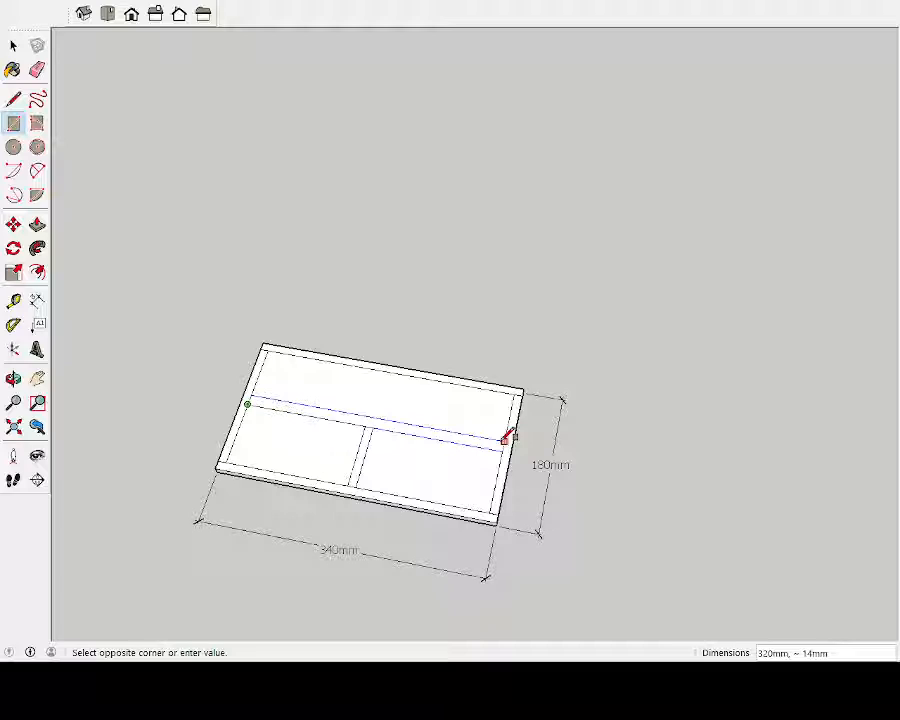
{"action": "type", "text": "320,10"}
{"action": "key", "text": "Return"}
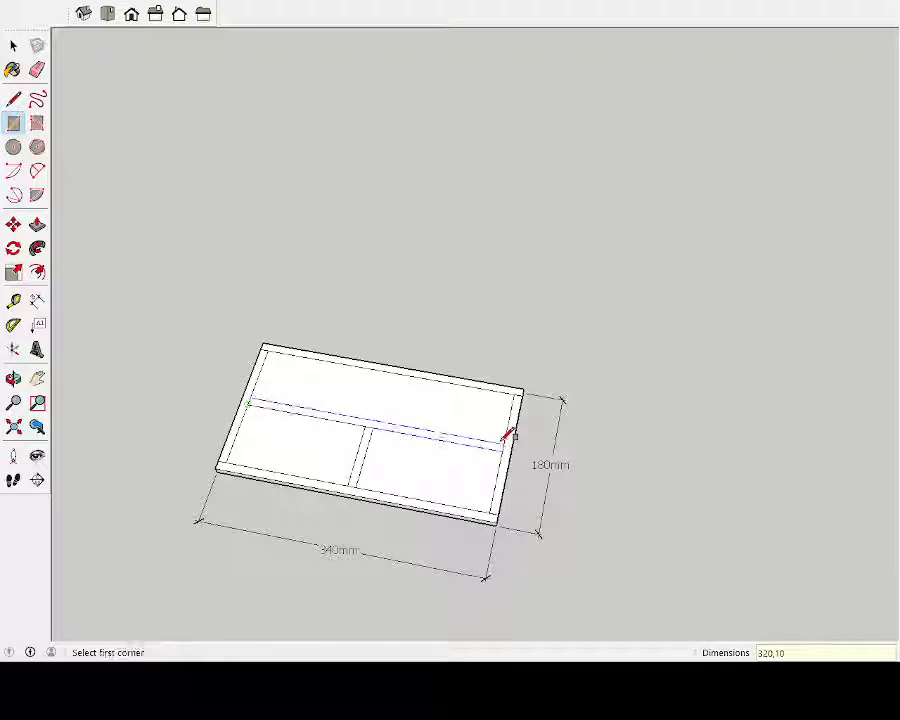
Step: Pull the border strip along the undimensioned short edge up 10 mm
{"action": "middle_click_drag", "start_coordinate": [810, 481], "coordinate": [617, 328]}
{"action": "key", "text": "r"}
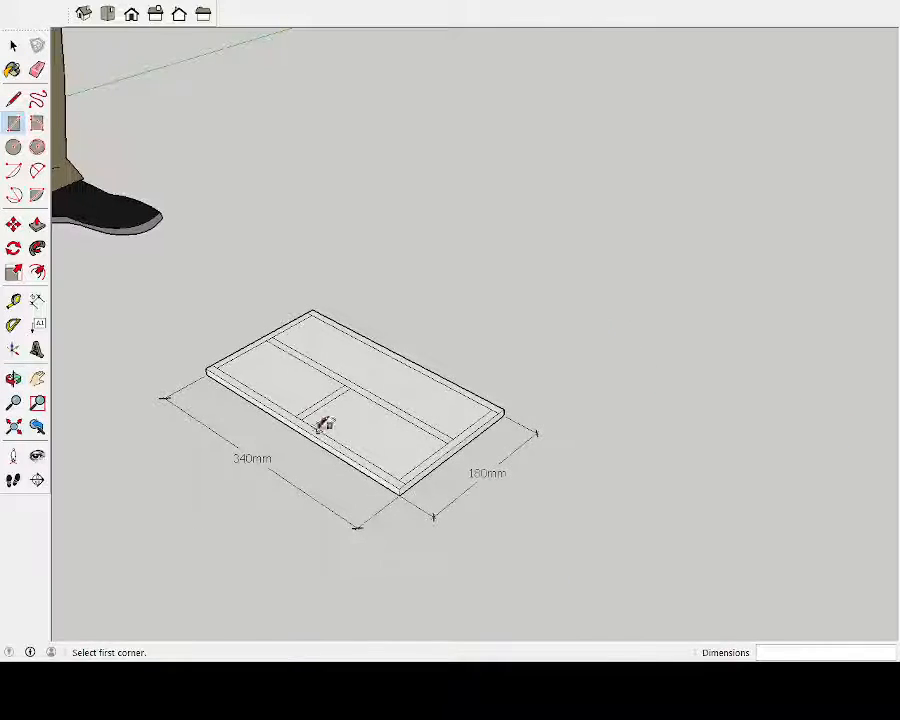
{"action": "scroll", "coordinate": [123, 367], "scroll_direction": "up", "scroll_amount": 2}
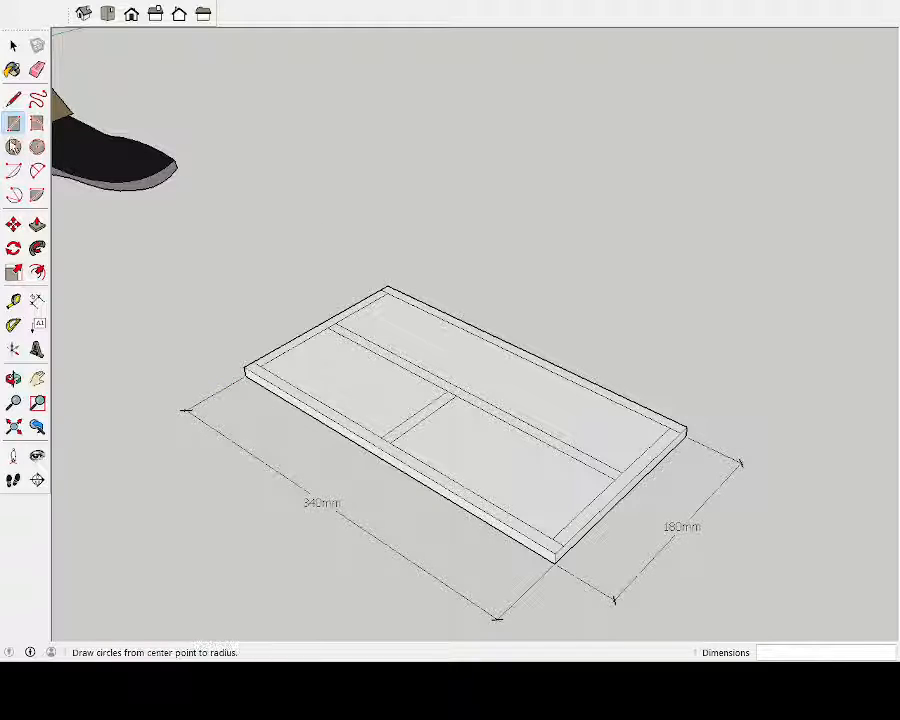
{"action": "left_click", "coordinate": [37, 224]}
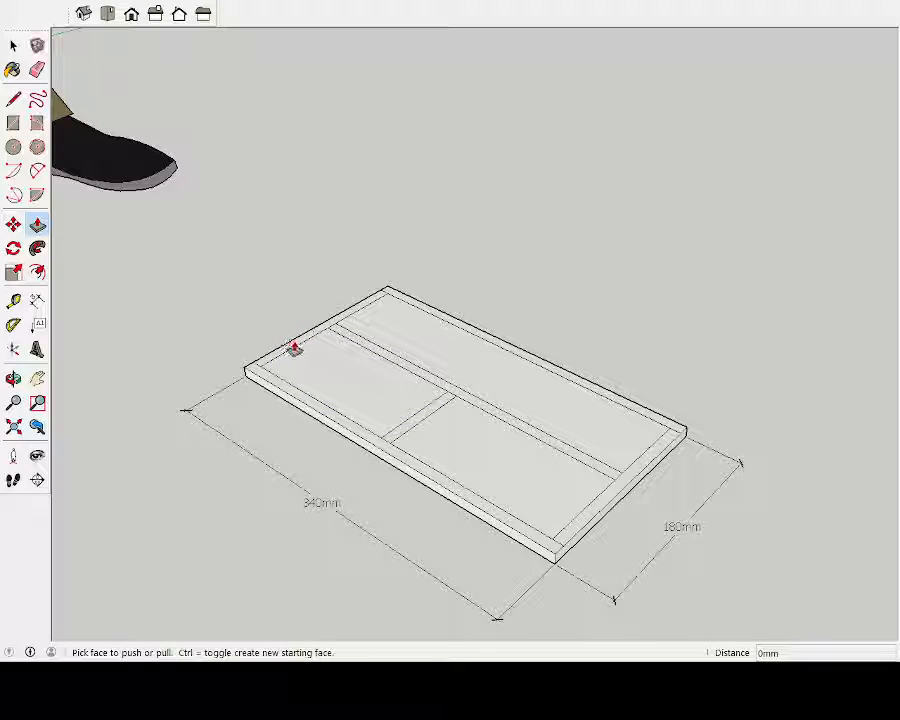
{"action": "left_click_drag", "start_coordinate": [294, 348], "coordinate": [300, 337]}
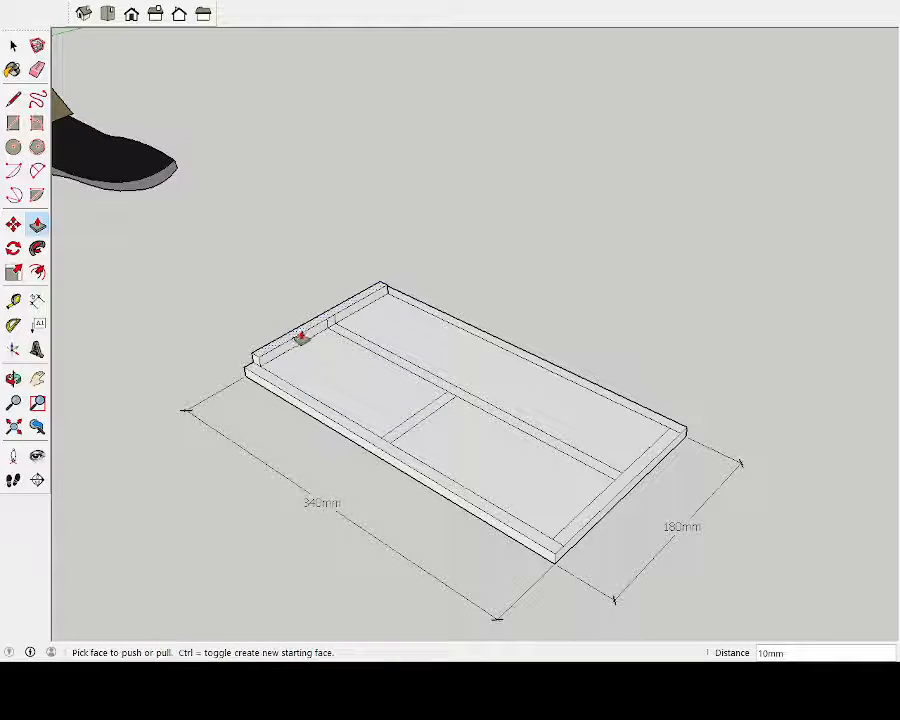
{"action": "type", "text": "10"}
{"action": "key", "text": "Return"}
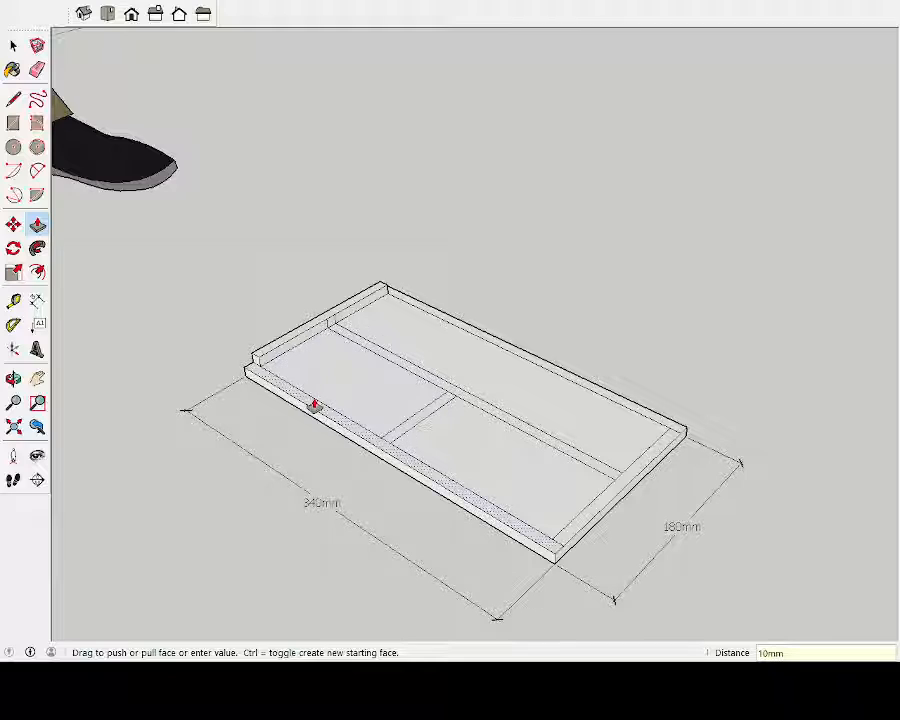
Step: Pull the border strip on the 340 mm dimensioned side and both inner partition strips up 10 mm
{"action": "left_click", "coordinate": [259, 361]}
{"action": "left_click", "coordinate": [462, 392]}
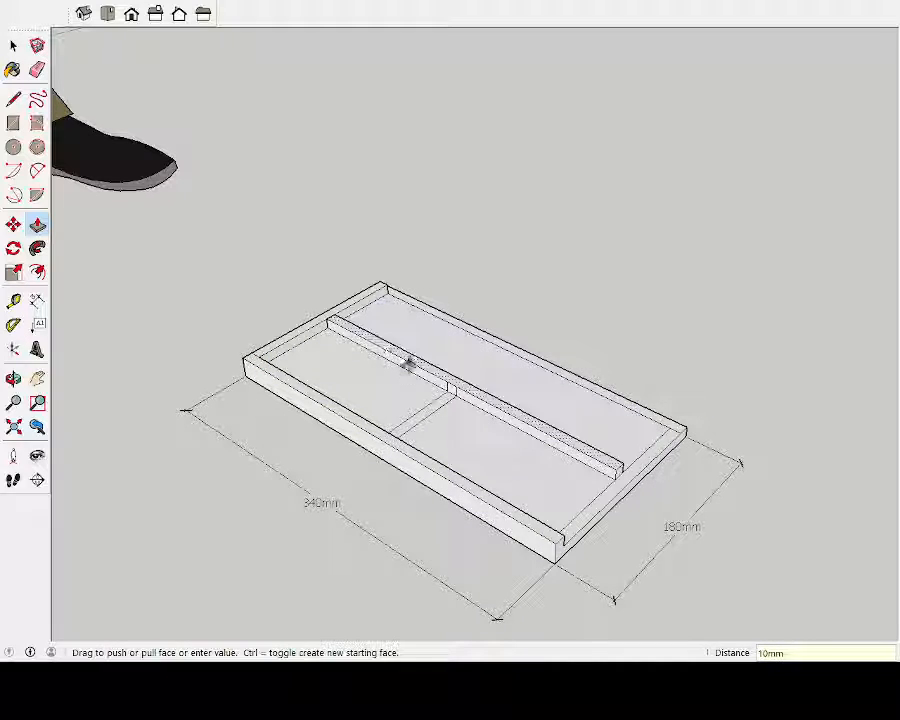
{"action": "left_click", "coordinate": [313, 327]}
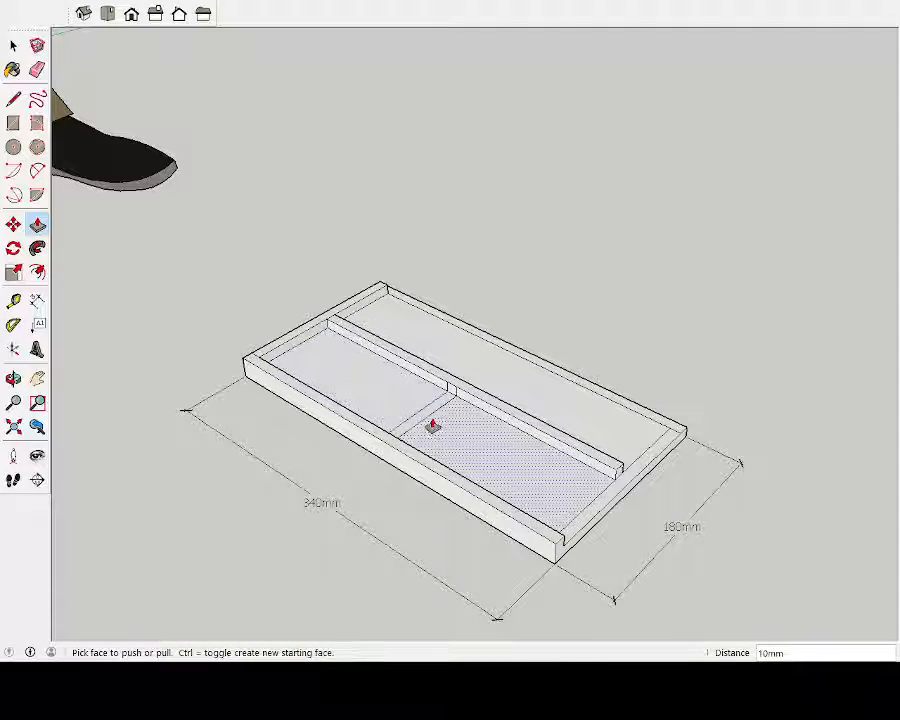
{"action": "left_click", "coordinate": [428, 416]}
{"action": "left_click", "coordinate": [440, 350]}
Step: Pull the remaining long border strip and the border strip on the 180 mm dimensioned end up 10 mm
{"action": "left_click", "coordinate": [445, 325]}
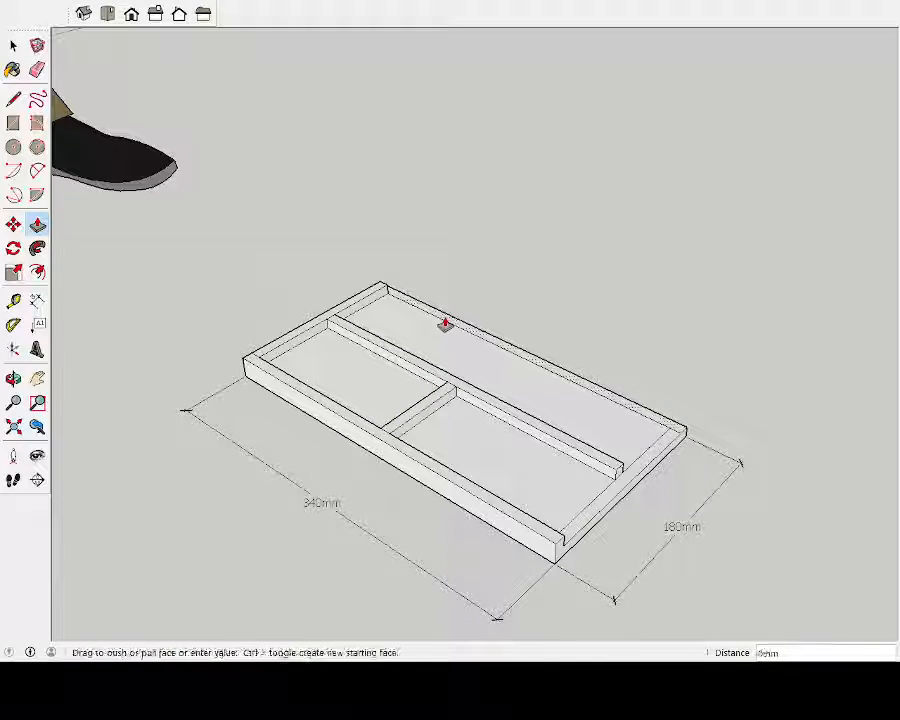
{"action": "left_click", "coordinate": [360, 304]}
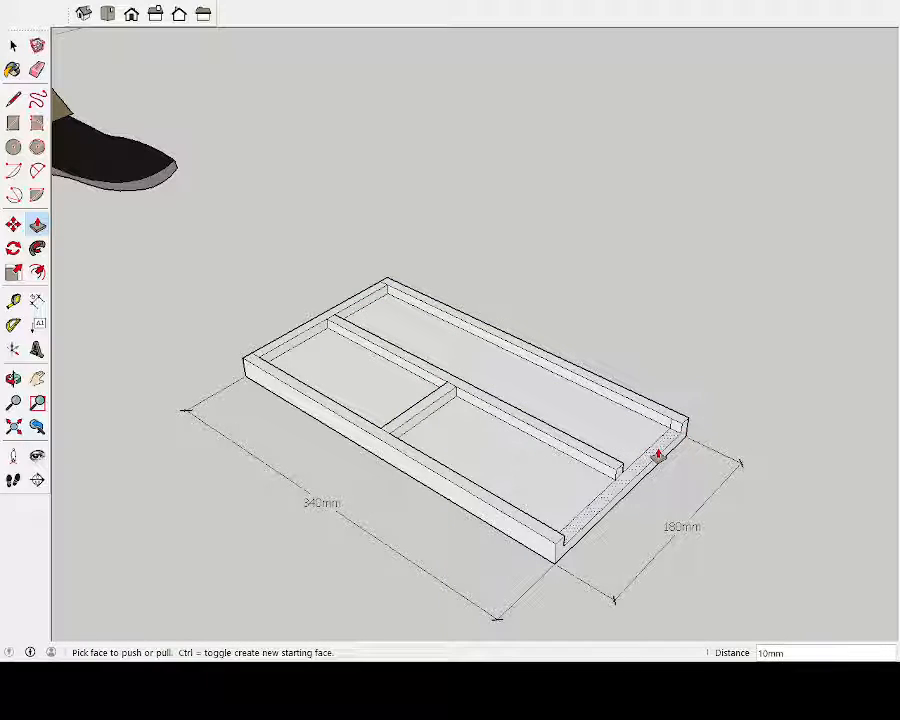
{"action": "left_click", "coordinate": [659, 456]}
{"action": "left_click", "coordinate": [671, 424]}
{"action": "middle_click_drag", "start_coordinate": [703, 536], "coordinate": [652, 444]}
{"action": "left_click", "coordinate": [13, 45]}
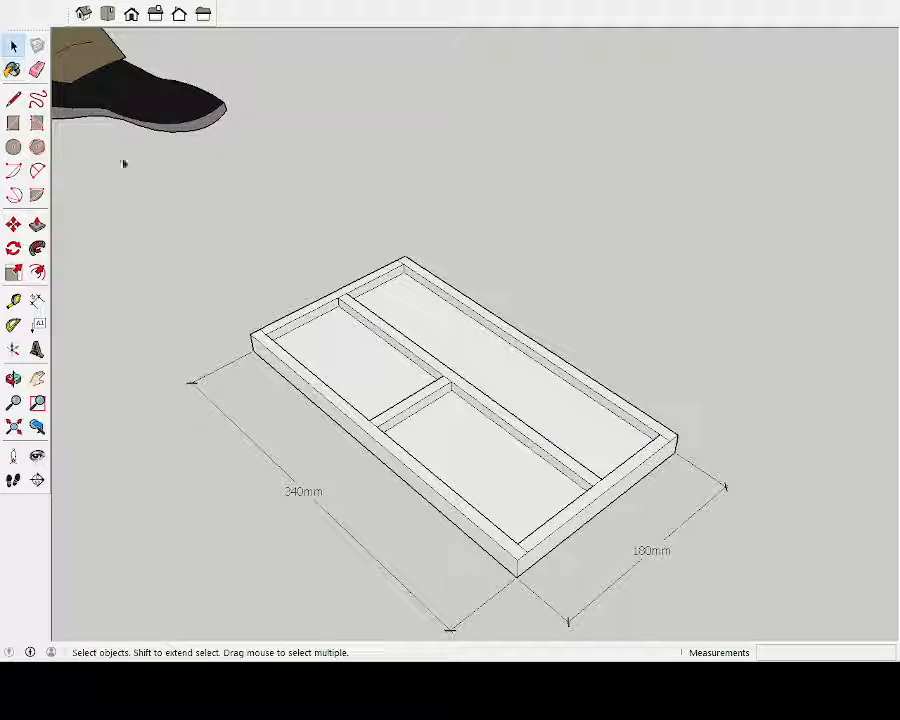
{"action": "mouse_move", "coordinate": [227, 196]}
{"action": "left_mouse_down"}
{"action": "mouse_move", "coordinate": [848, 643]}
{"action": "mouse_move", "coordinate": [619, 563]}
{"action": "mouse_move", "coordinate": [688, 606]}
{"action": "left_mouse_up"}
Step: Paint the three compartment floors with the light pink Color A01, and close the materials tray
{"action": "left_click", "coordinate": [13, 69]}
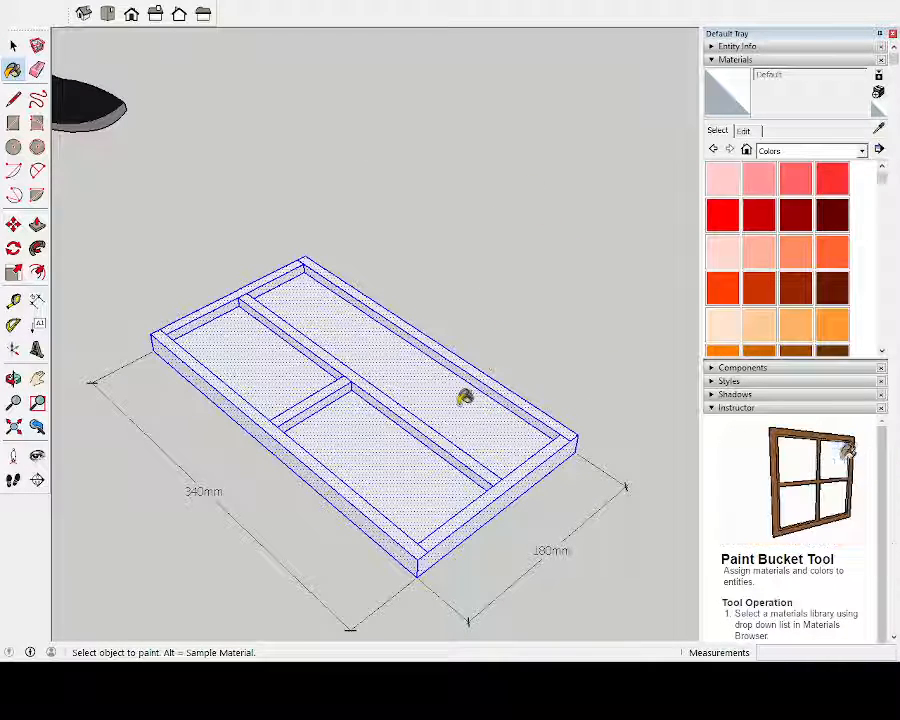
{"action": "left_click", "coordinate": [13, 45]}
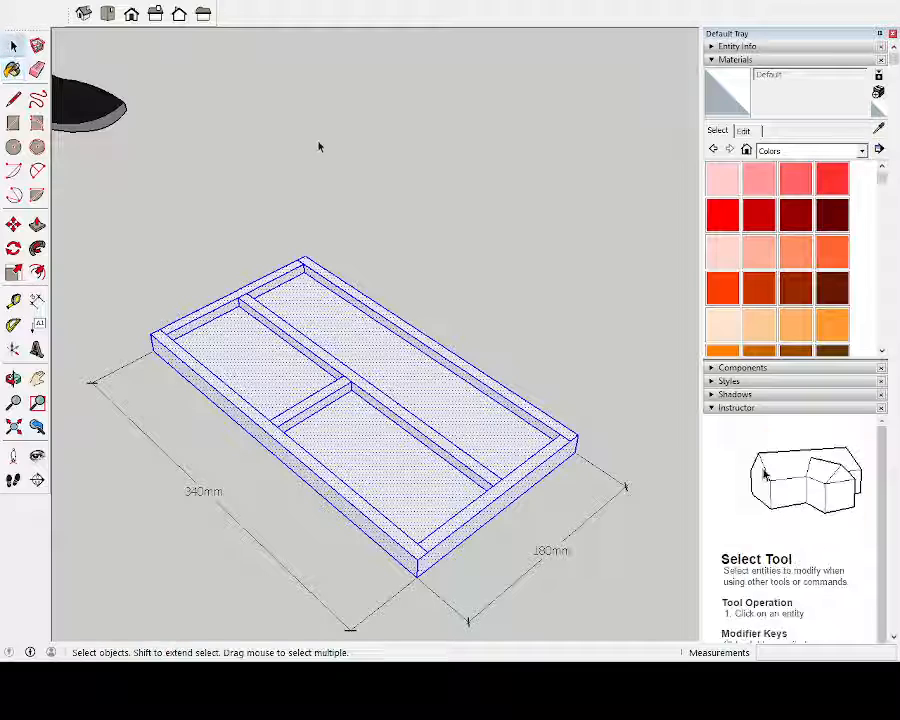
{"action": "left_click", "coordinate": [538, 187]}
{"action": "middle_click_drag", "start_coordinate": [538, 187], "coordinate": [693, 225]}
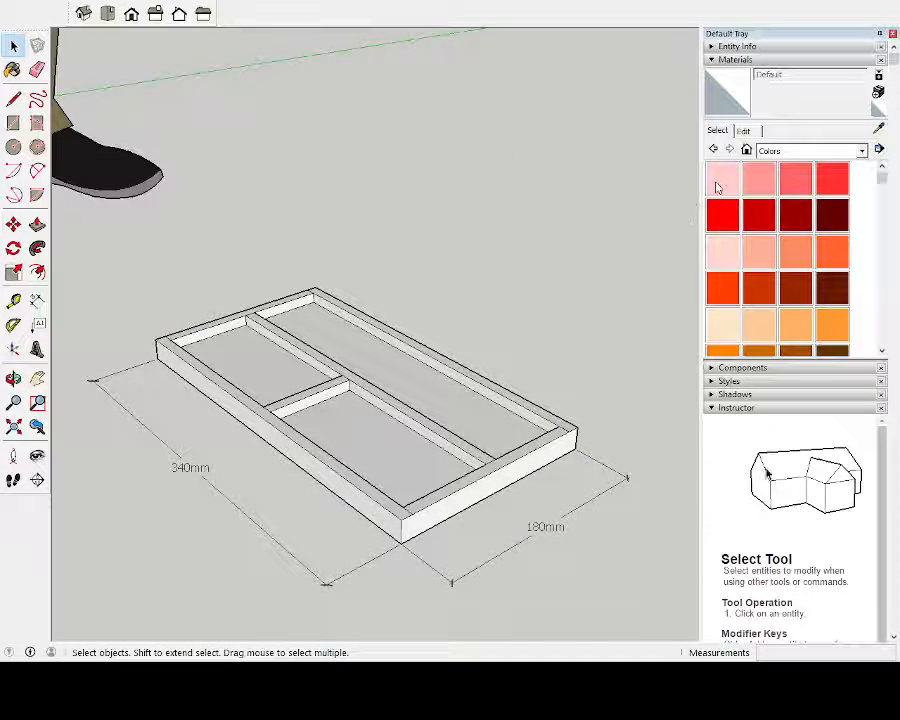
{"action": "left_click", "coordinate": [718, 184]}
{"action": "left_click", "coordinate": [490, 402]}
{"action": "left_click", "coordinate": [418, 454]}
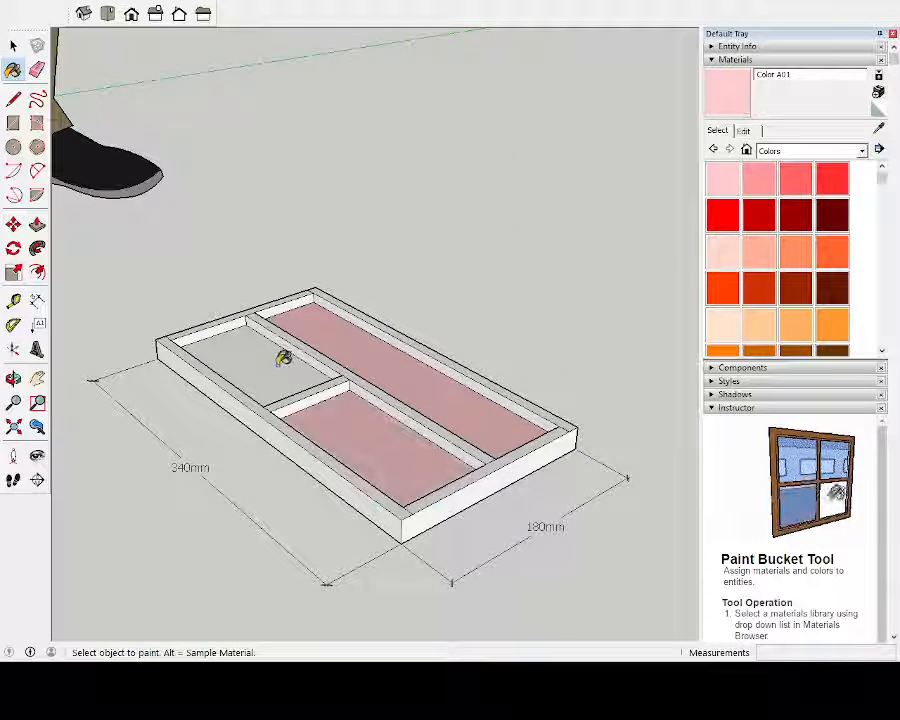
{"action": "left_click", "coordinate": [281, 362]}
{"action": "left_click", "coordinate": [13, 45]}
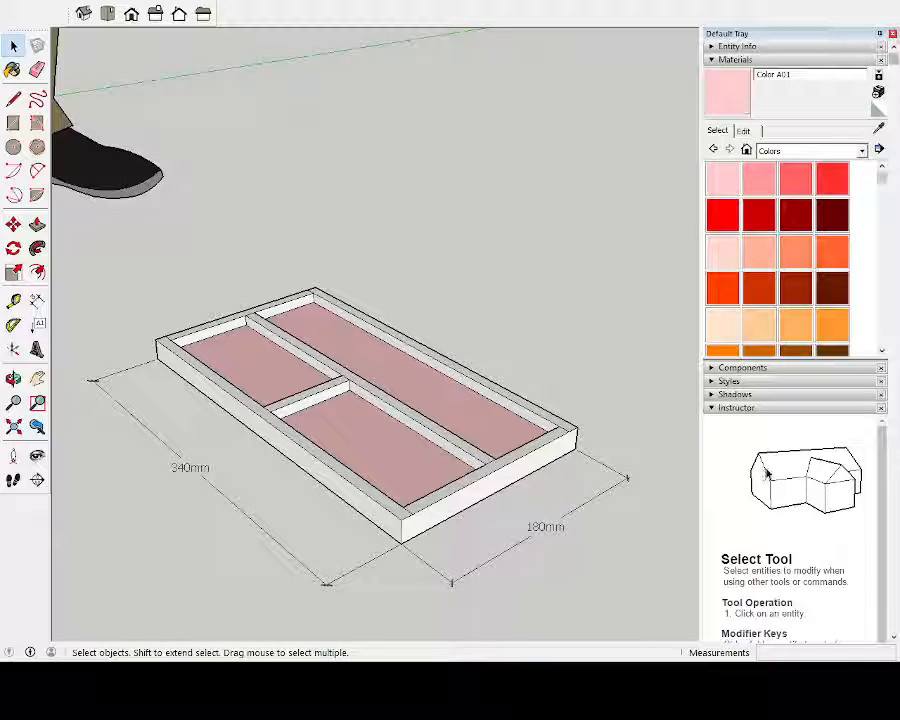
{"action": "left_click", "coordinate": [893, 34]}
{"action": "middle_click_drag", "start_coordinate": [555, 300], "coordinate": [672, 418]}
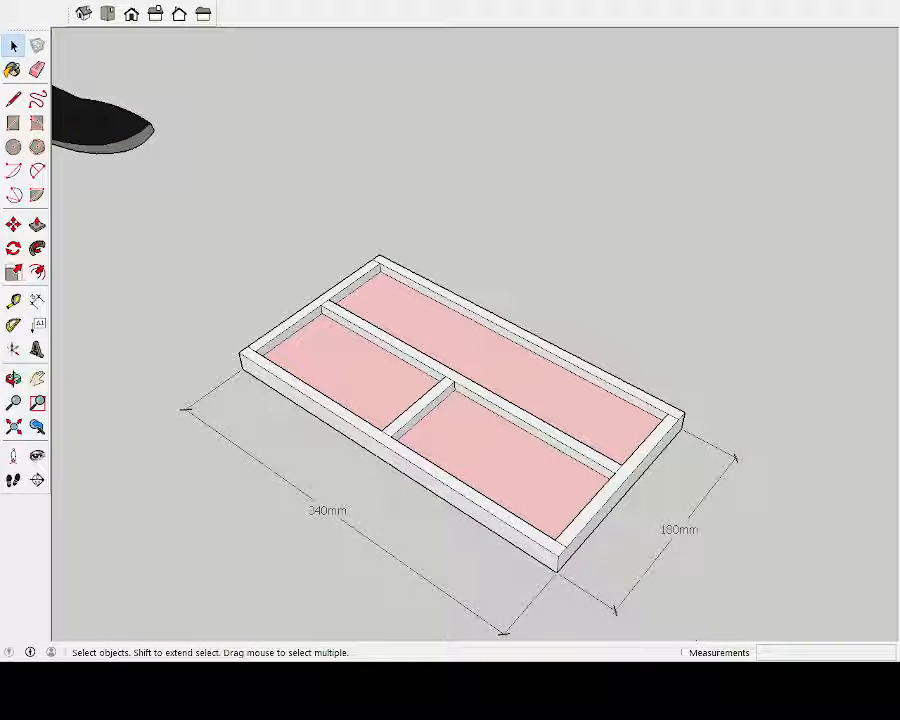